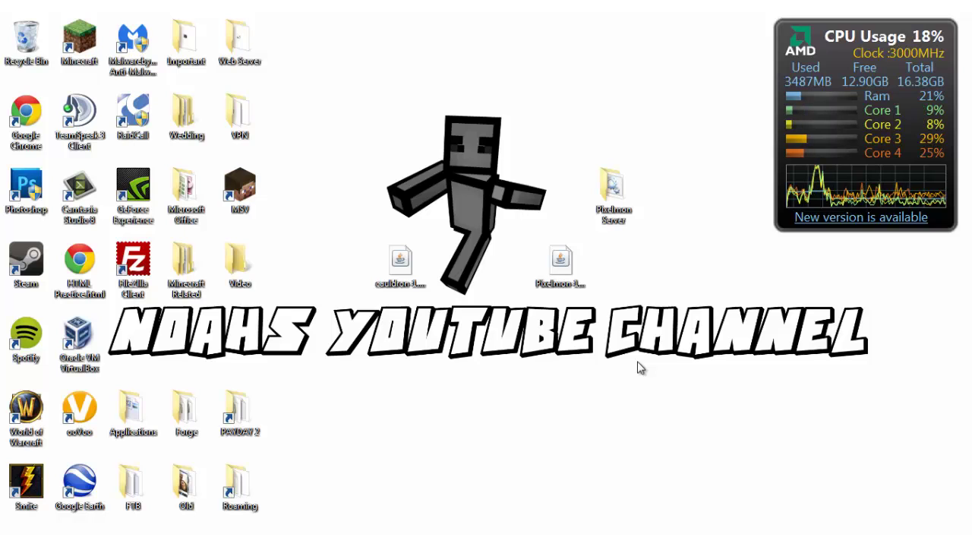
- Launch the Cauldron installer from its jar on the desktop
left_click_drag(634, 415, 621, 382)
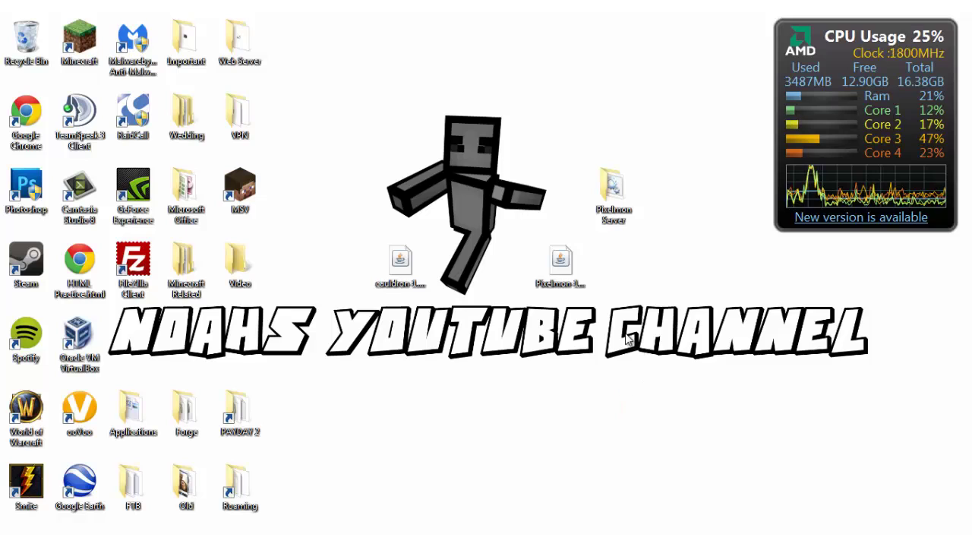
left_click_drag(635, 313, 319, 242)
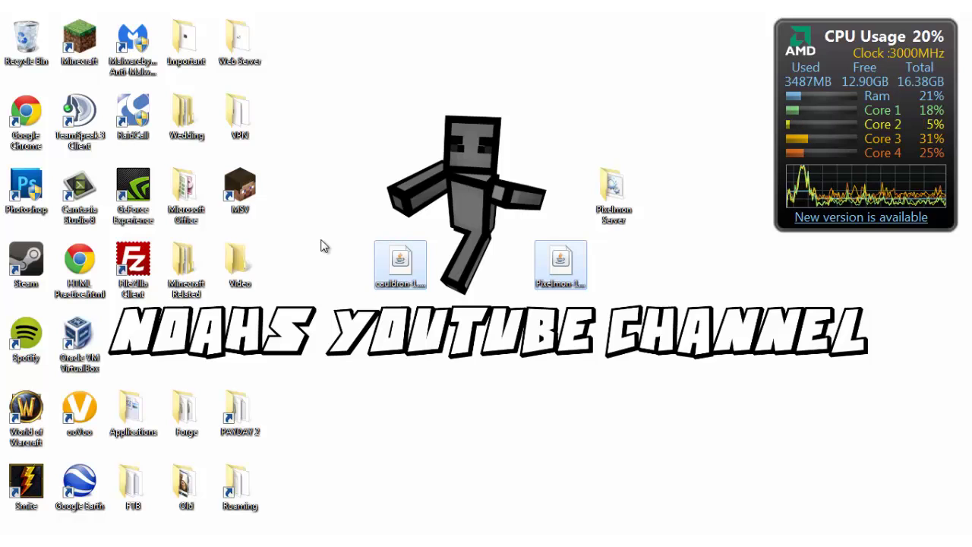
left_click_drag(676, 333, 347, 233)
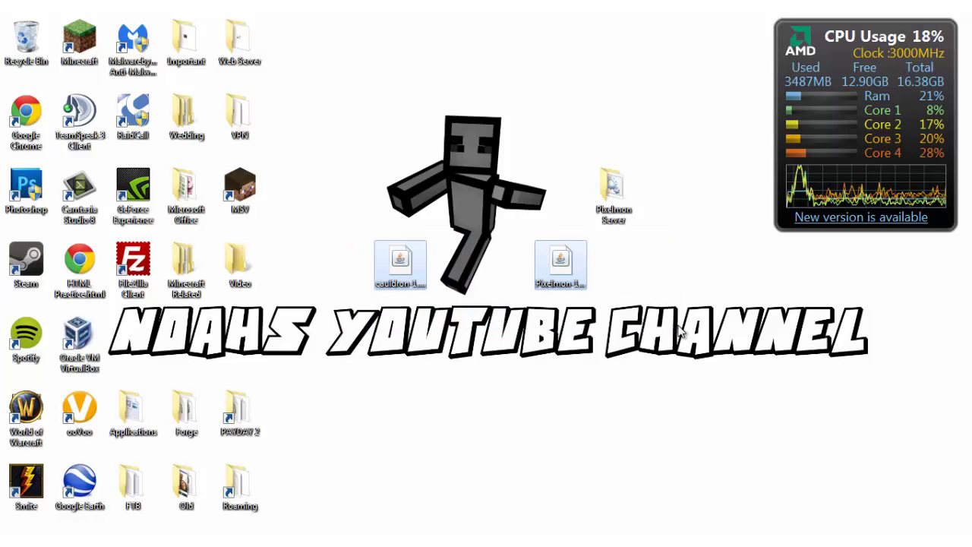
left_click(678, 332)
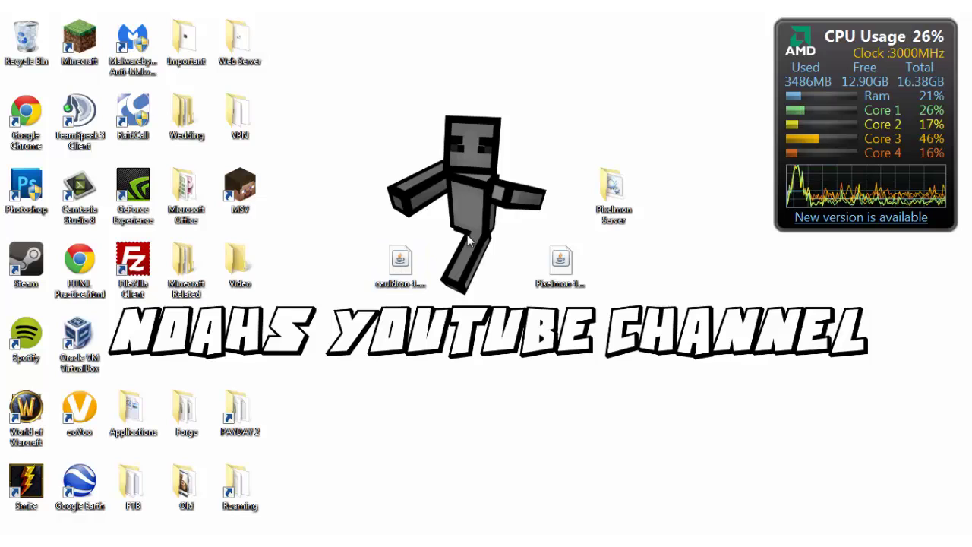
double_click(400, 261)
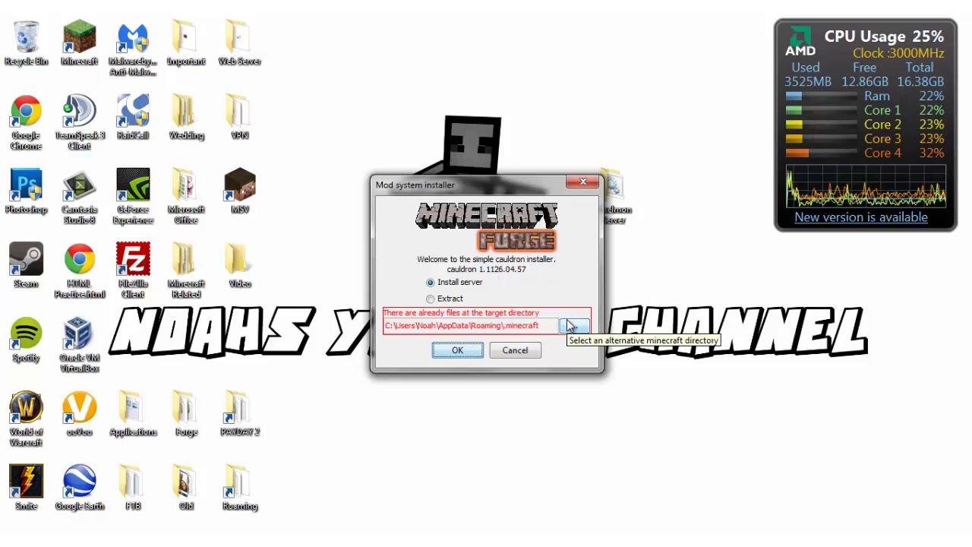
- Set the install target to Desktop > Pixelmon Server and start installing the server
left_click(573, 327)
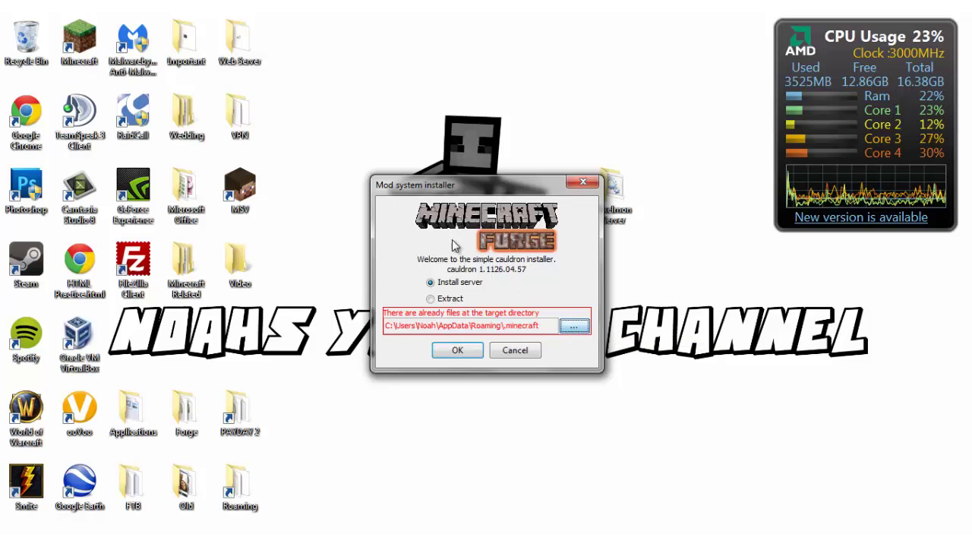
left_click(317, 236)
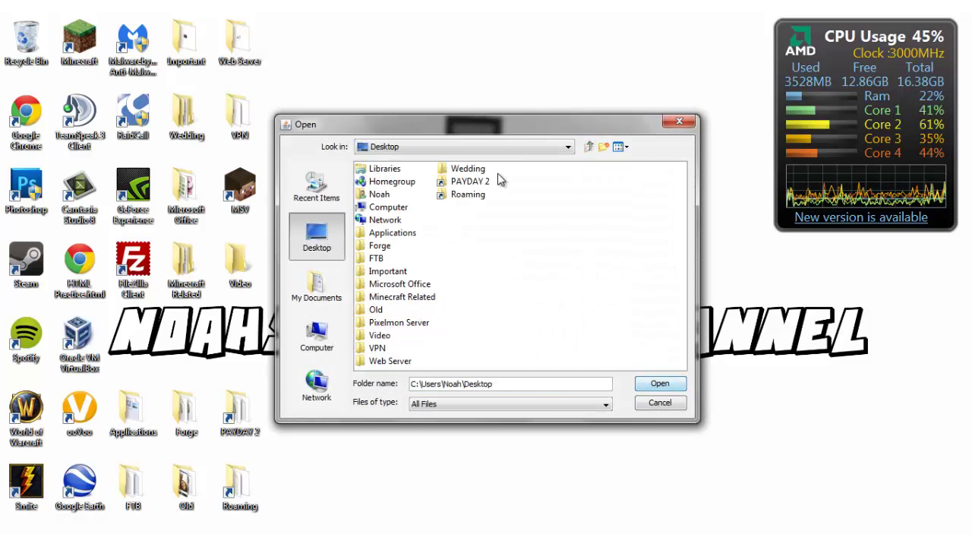
double_click(418, 322)
left_click(660, 384)
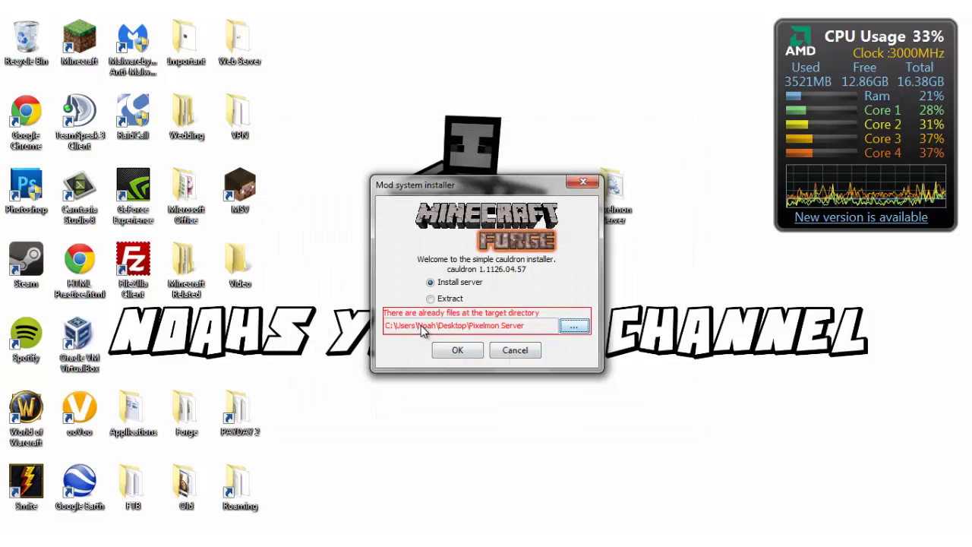
left_click(457, 350)
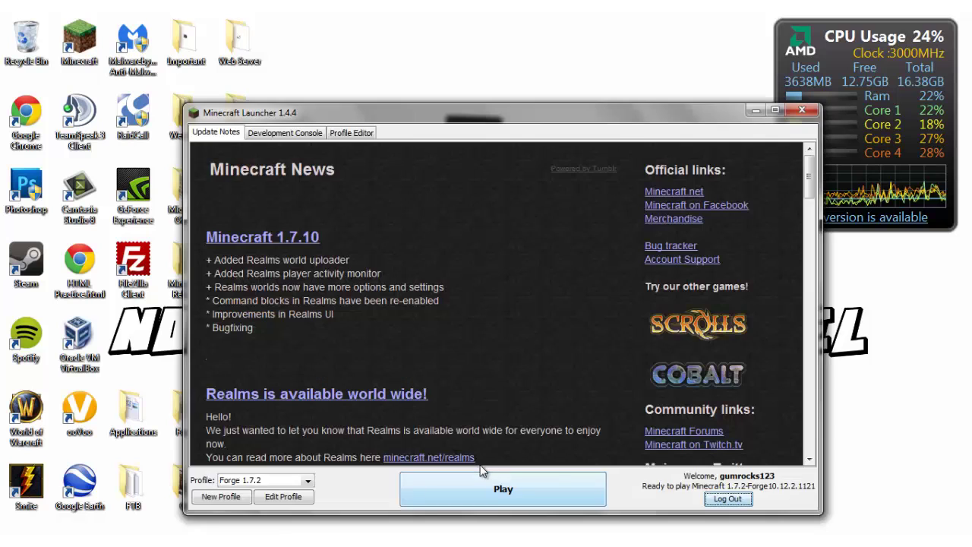
- Let the 17 libraries finish downloading and acknowledge the installation Complete message
left_click(481, 477)
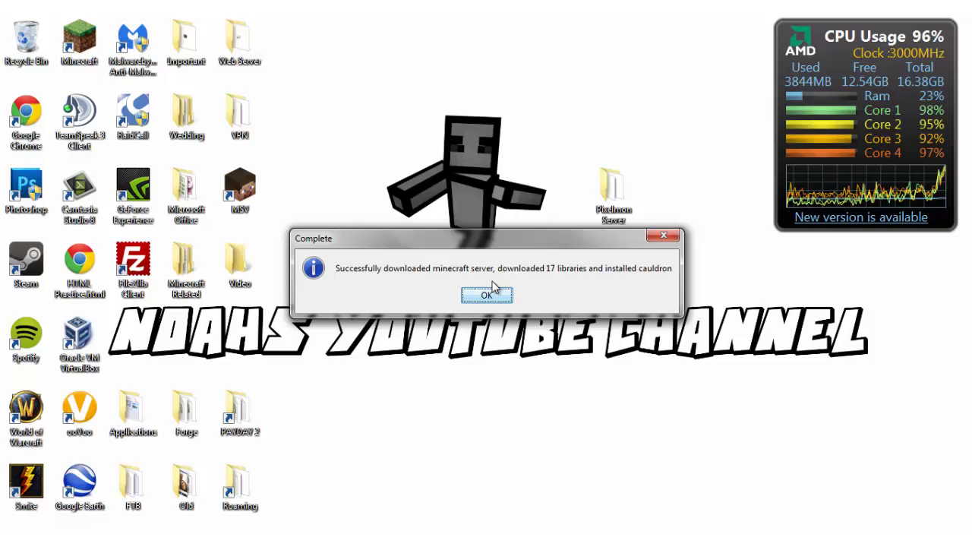
left_click(487, 295)
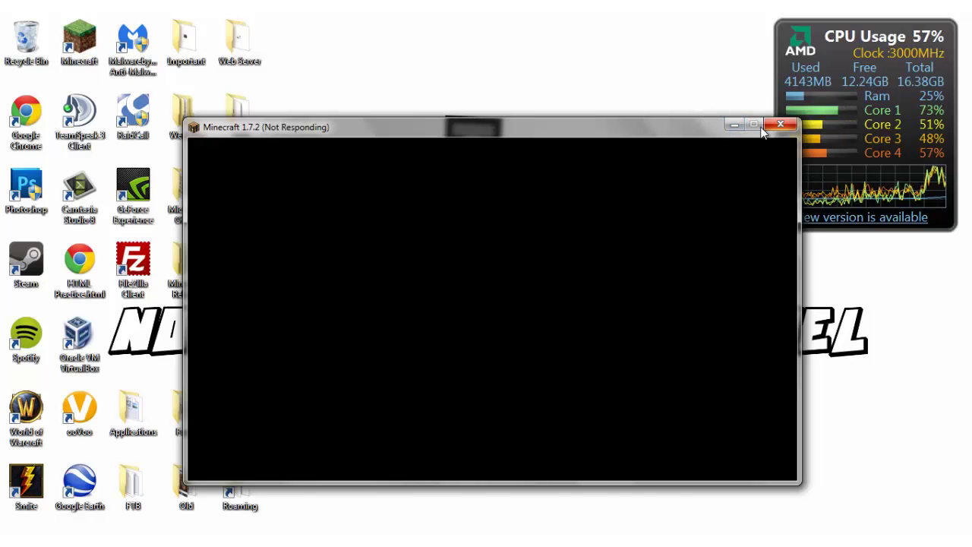
- Minimize Minecraft, dismiss Complete, open the Pixelmon Server folder and right-click Run.bat
left_click(731, 126)
left_click(486, 298)
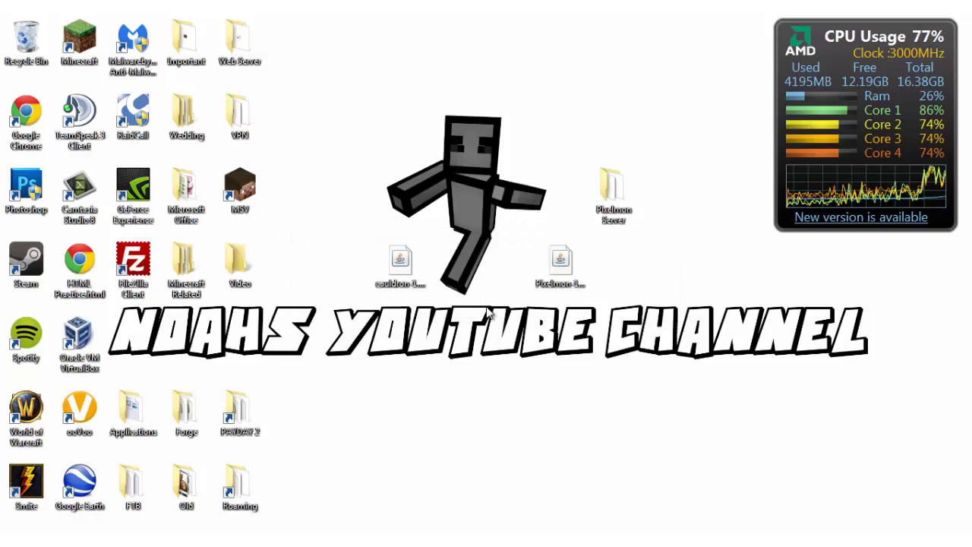
double_click(612, 201)
key("ctrl+a")
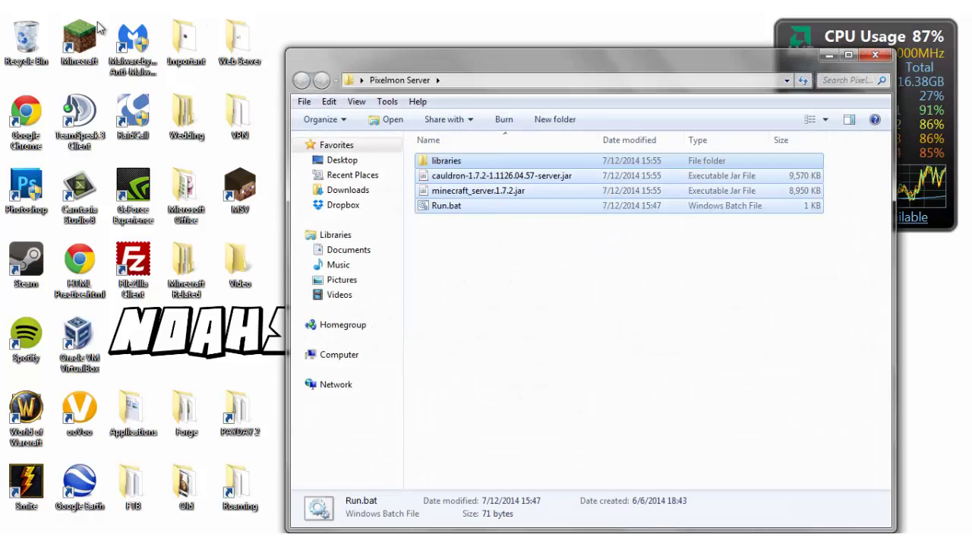
left_click(585, 310)
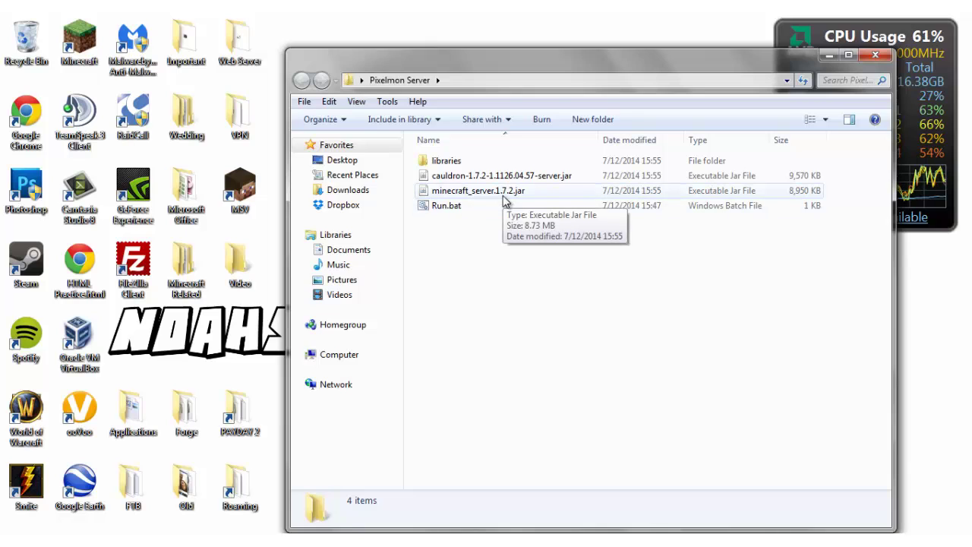
left_click(480, 207)
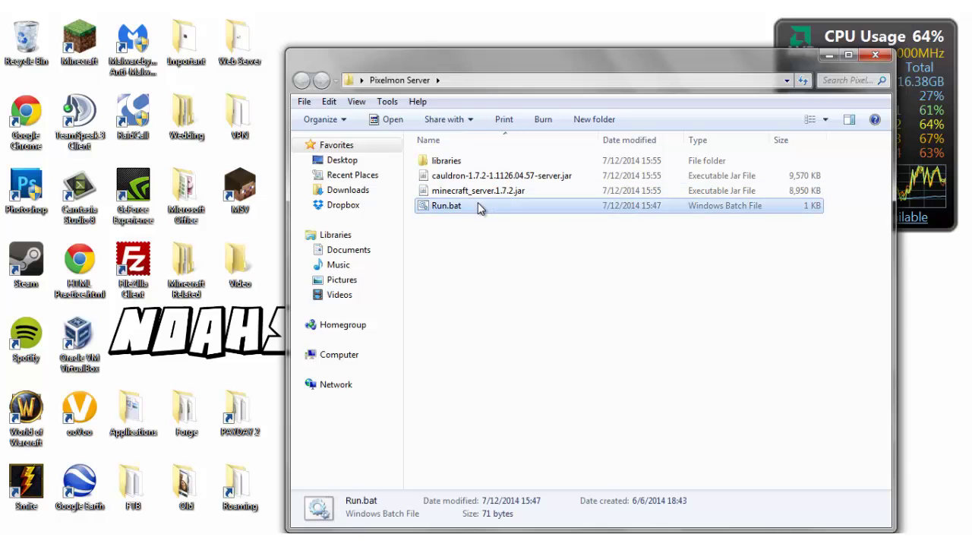
right_click(487, 204)
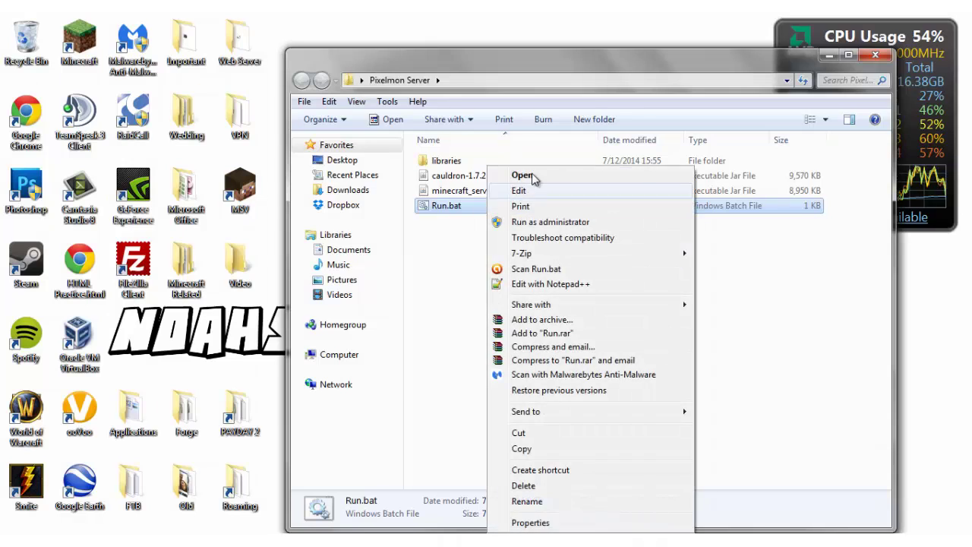
- Open Run.bat in Notepad, try other text after -Xmx, then restore 4096
left_click(521, 191)
left_click_drag(669, 151, 5, 144)
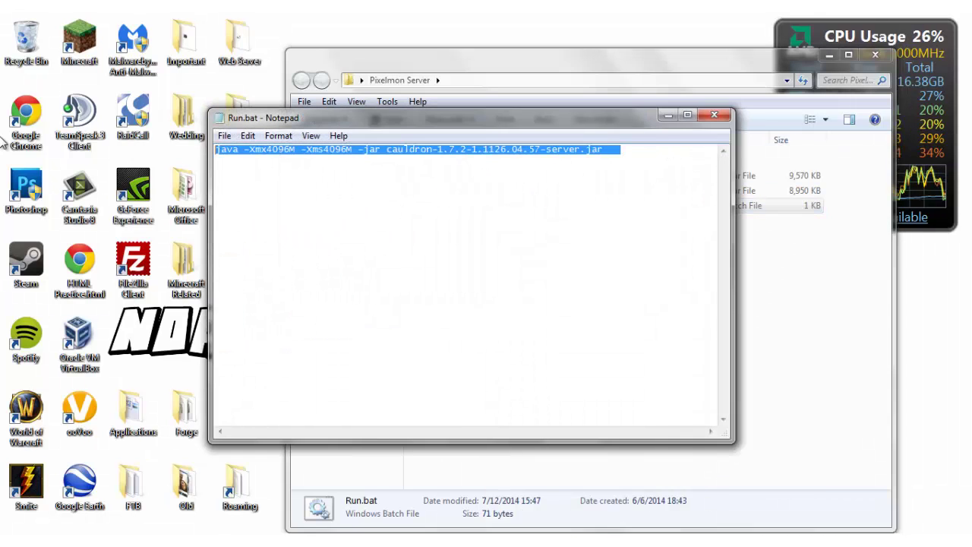
left_click(276, 154)
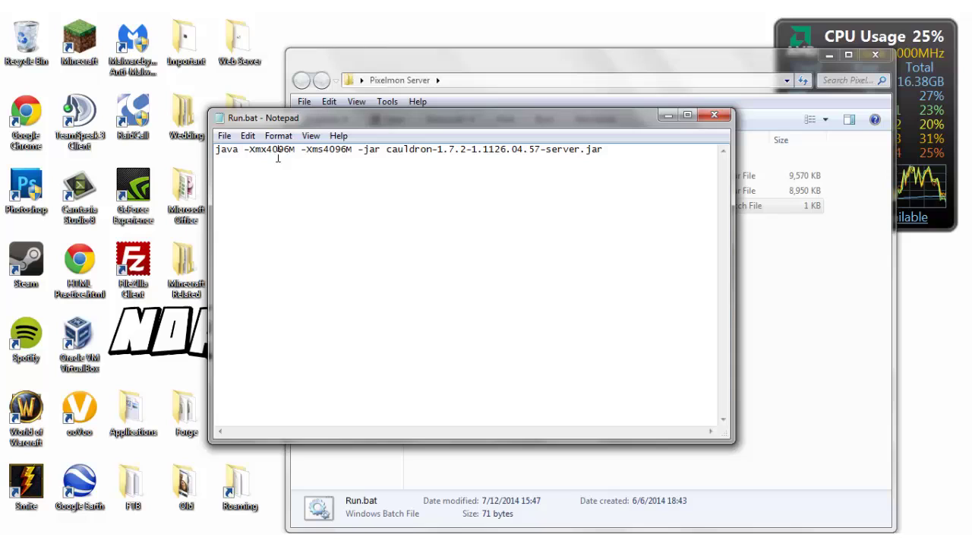
left_click_drag(267, 149, 287, 148)
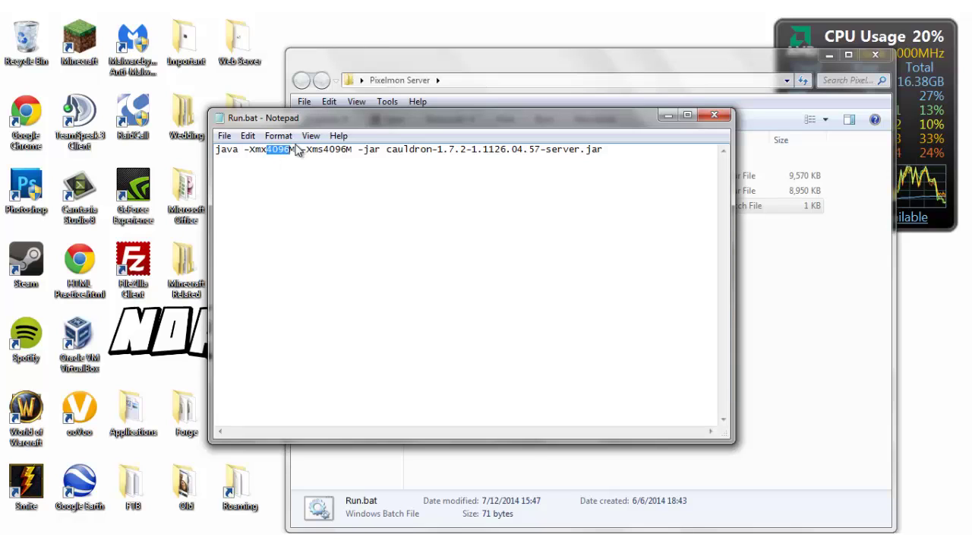
type("(Number")
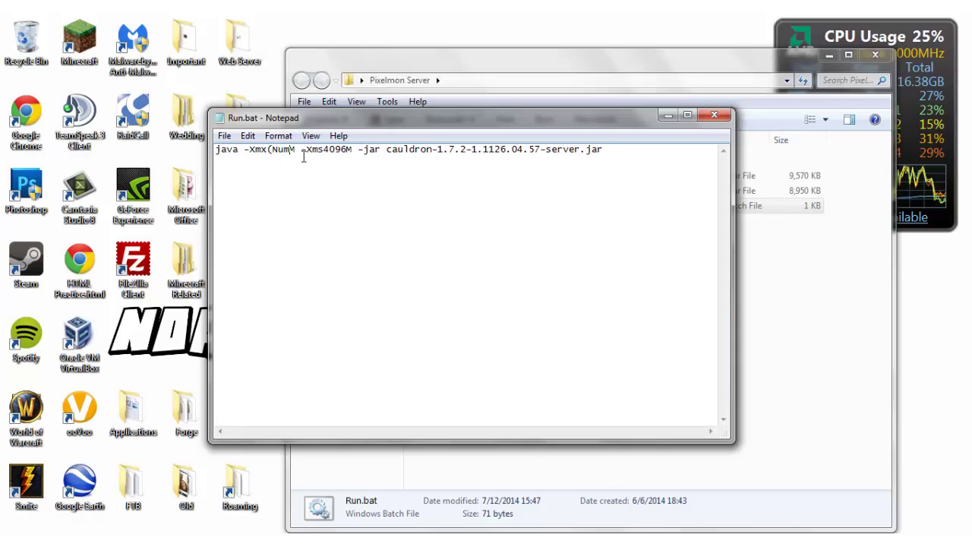
key("BackSpace")
key("BackSpace")
key("BackSpace")
key("BackSpace")
key("BackSpace")
key("BackSpace")
key("BackSpace")
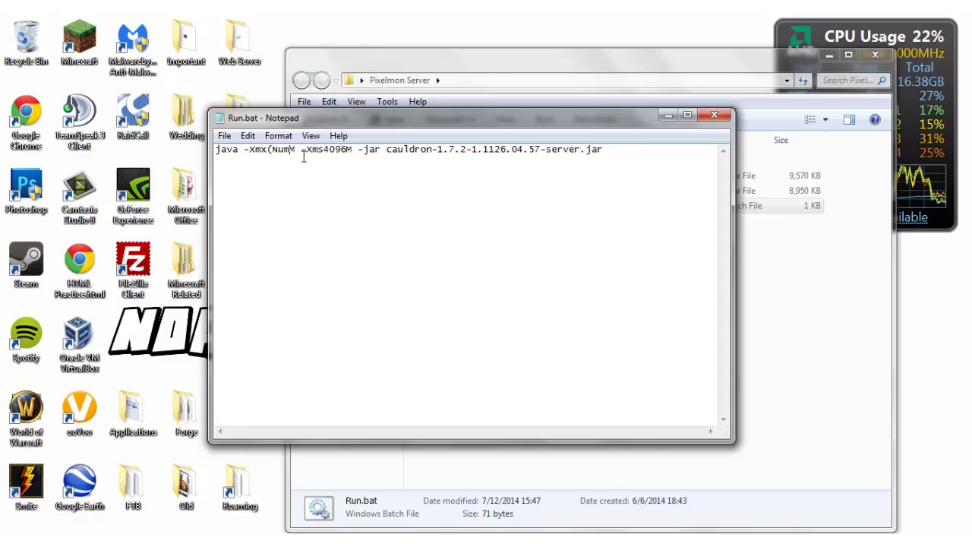
type("(Subscribe)")
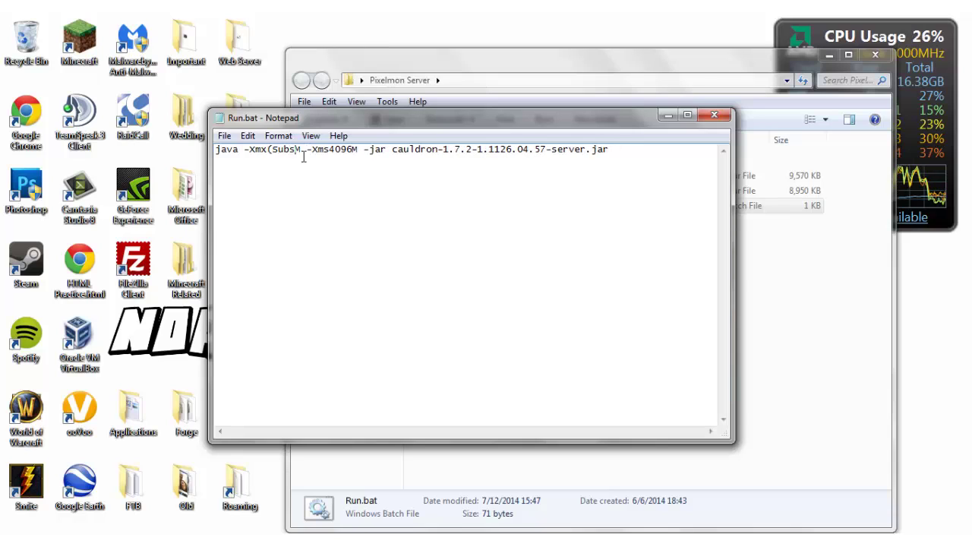
key("BackSpace")
key("BackSpace")
key("BackSpace")
key("BackSpace")
key("BackSpace")
key("BackSpace")
key("BackSpace")
key("BackSpace")
key("BackSpace")
key("BackSpace")
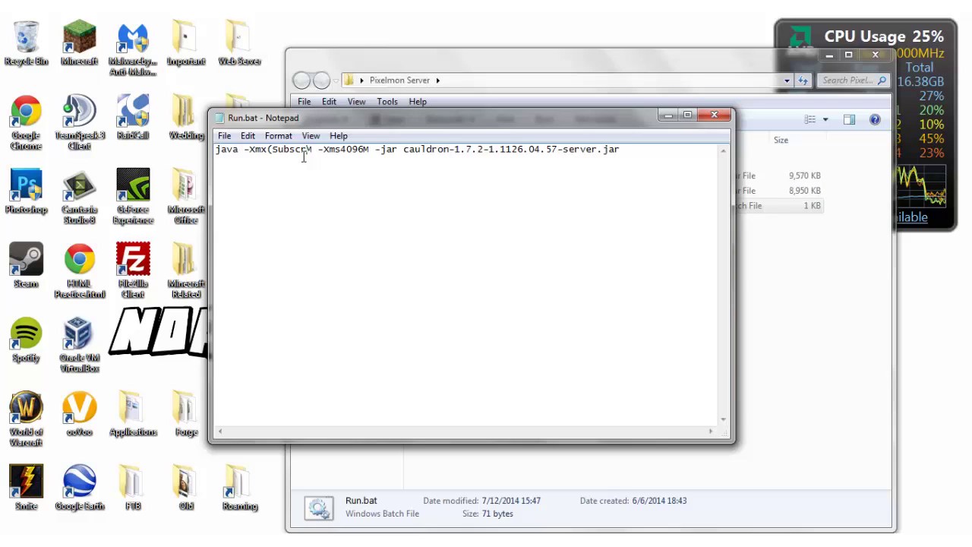
type("CowGoMo")
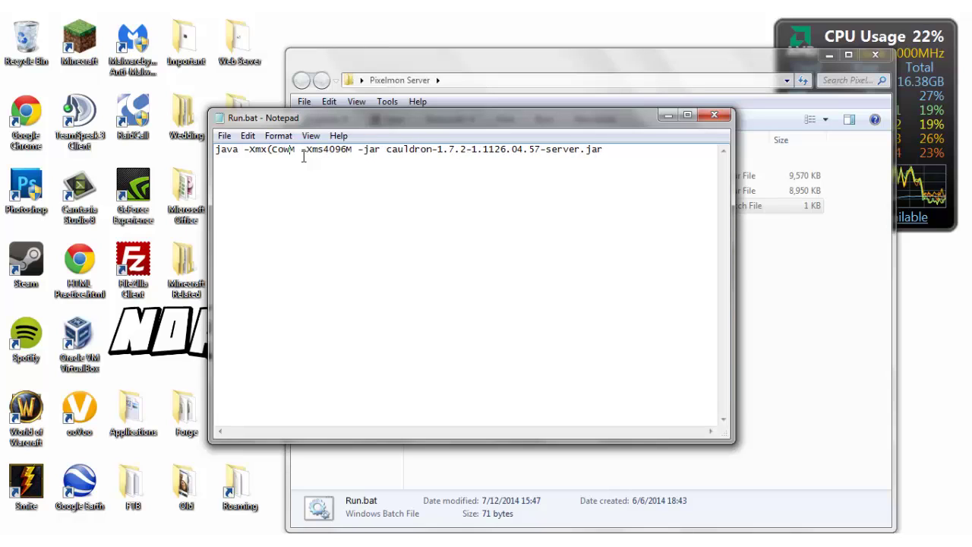
key("BackSpace")
key("BackSpace")
key("BackSpace")
key("BackSpace")
key("BackSpace")
key("BackSpace")
key("BackSpace")
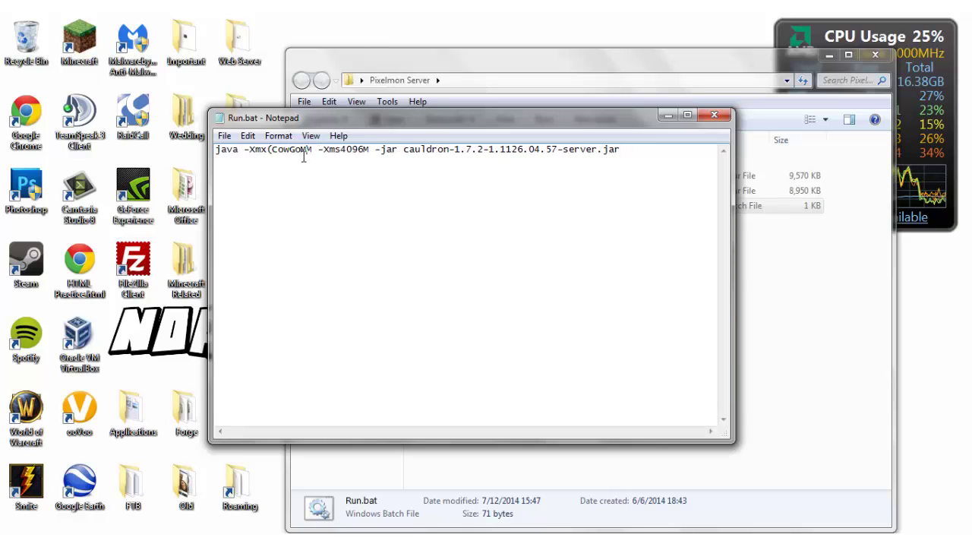
key("BackSpace")
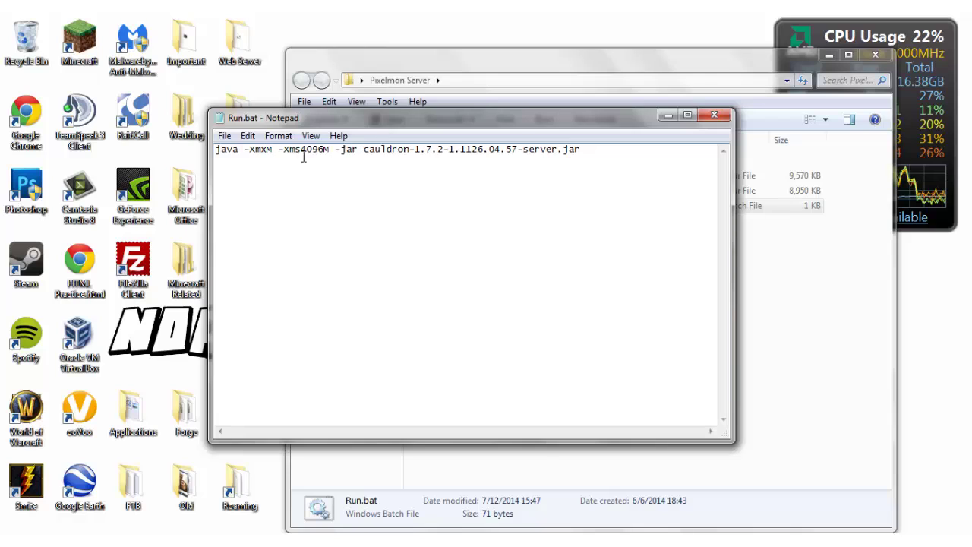
type("4096")
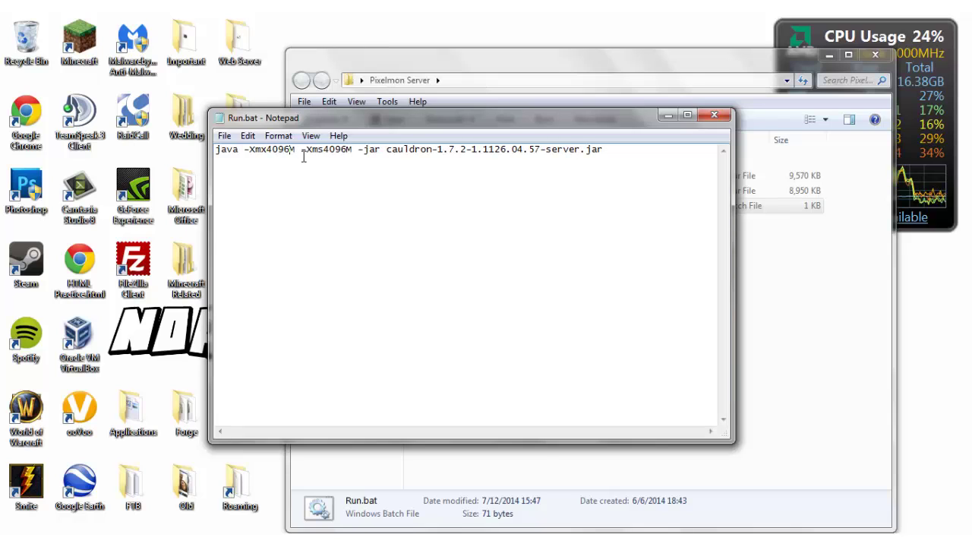
- Highlight the -Xmx4096M and -Xms4096M memory settings, then close Notepad
left_click(324, 180)
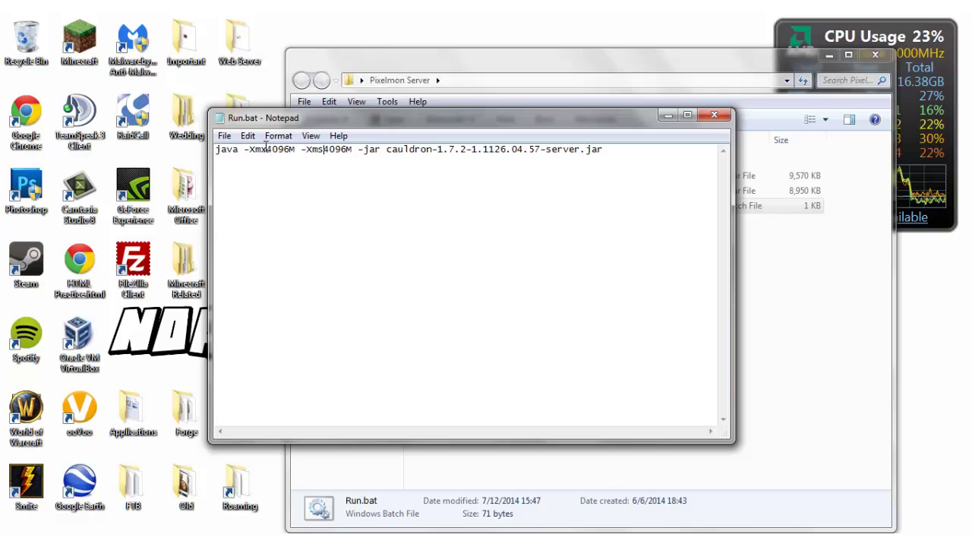
left_click_drag(266, 150, 345, 146)
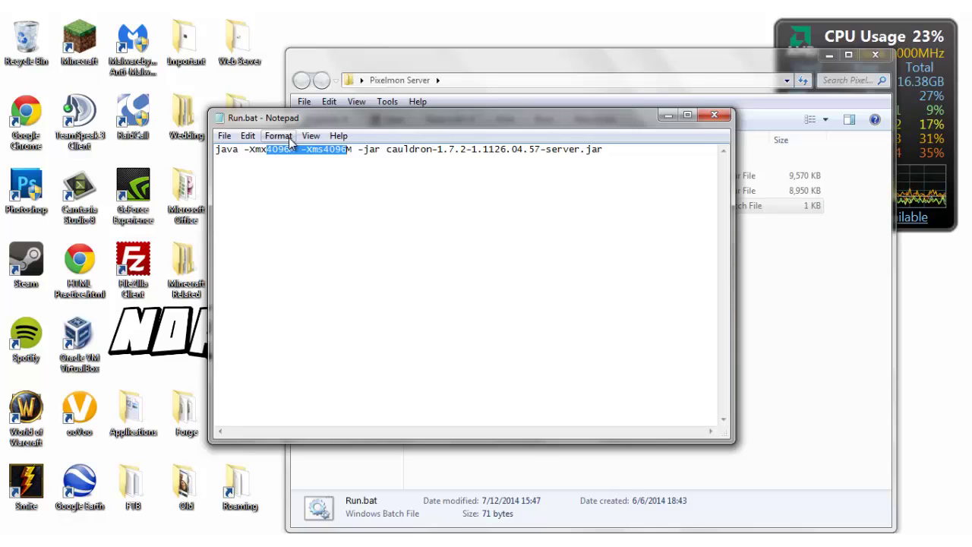
left_click(367, 199)
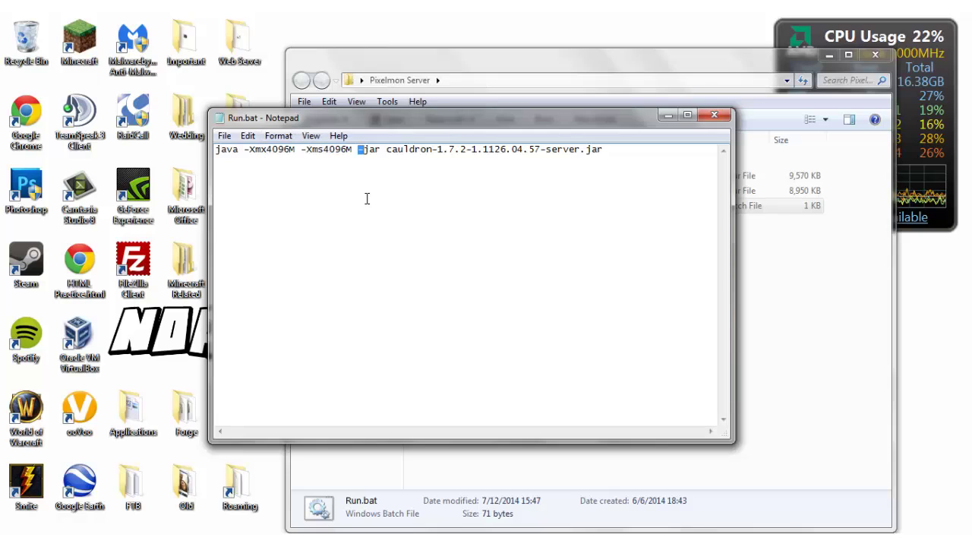
left_click_drag(292, 150, 265, 137)
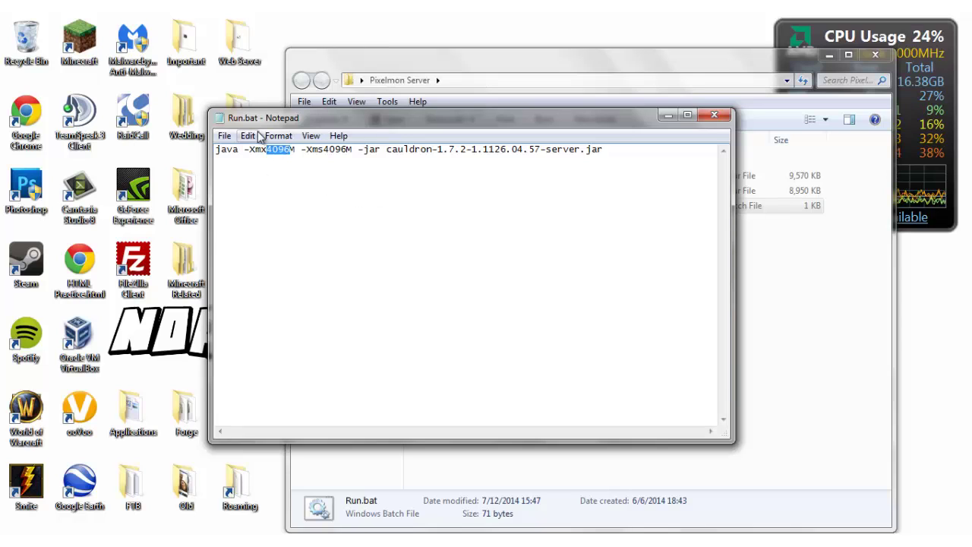
left_click(286, 150)
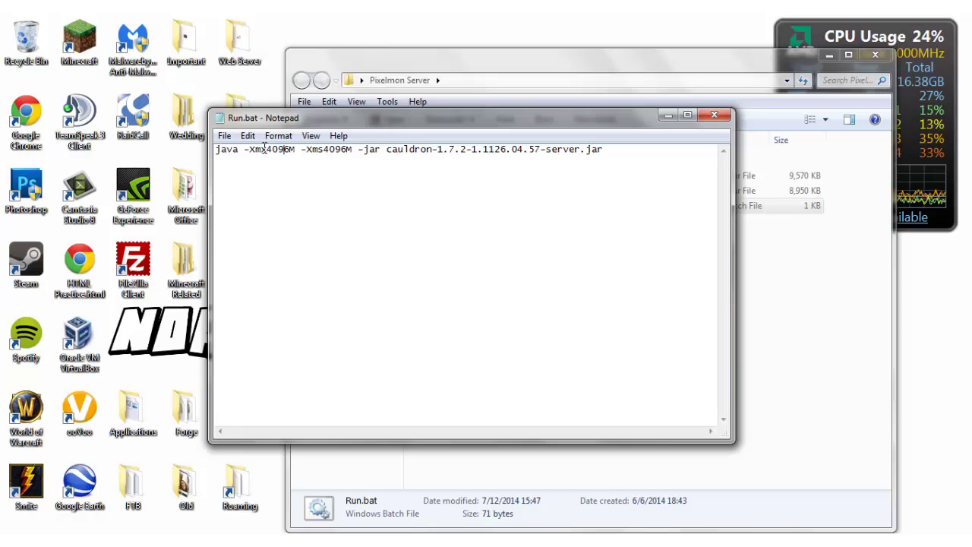
left_click_drag(285, 150, 298, 151)
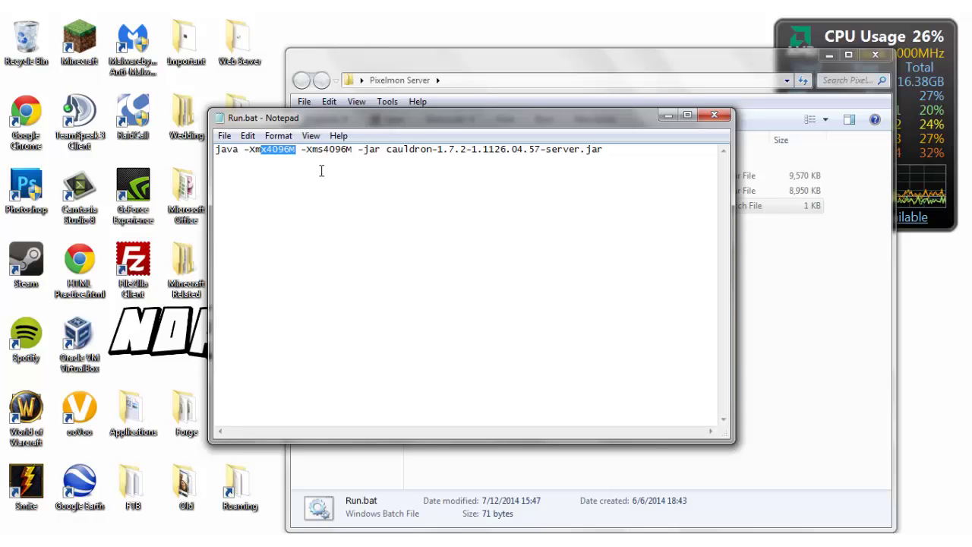
left_click(714, 115)
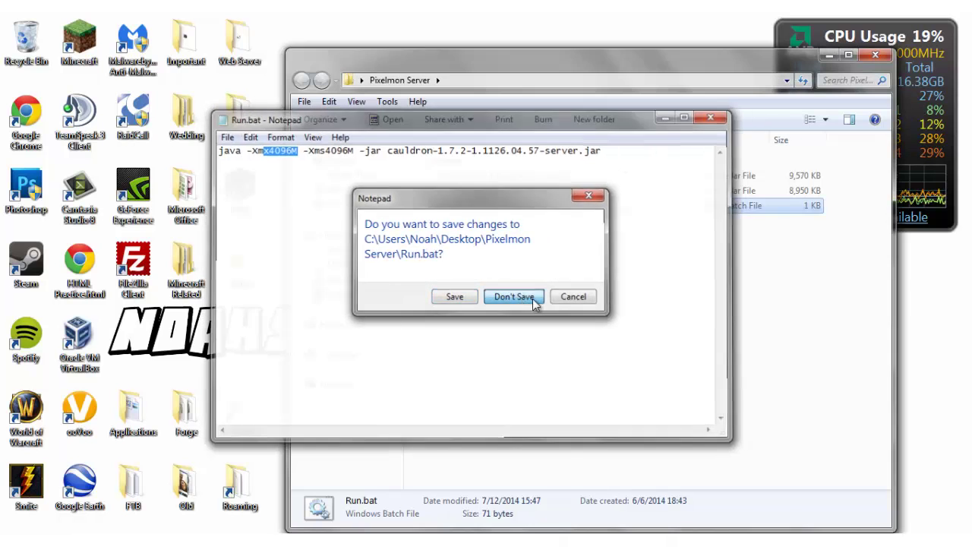
- Discard Run.bat changes, run minecraft_server.1.7.2.jar until Done, then stop it
left_click(515, 297)
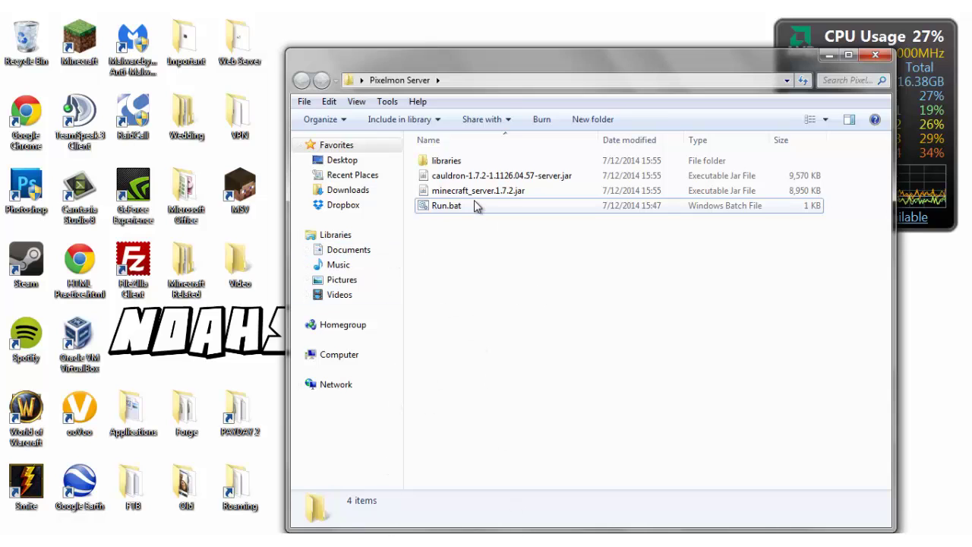
left_click(471, 176)
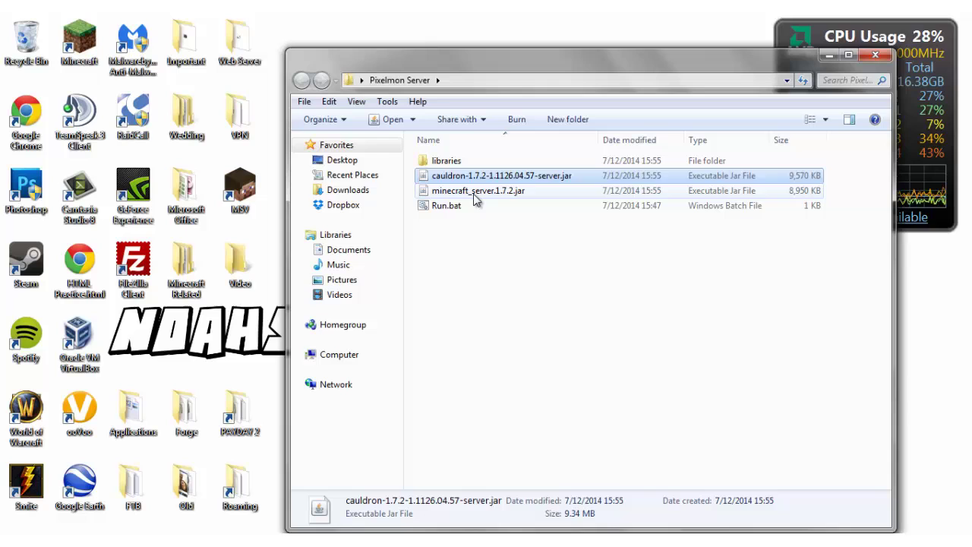
left_click(472, 190)
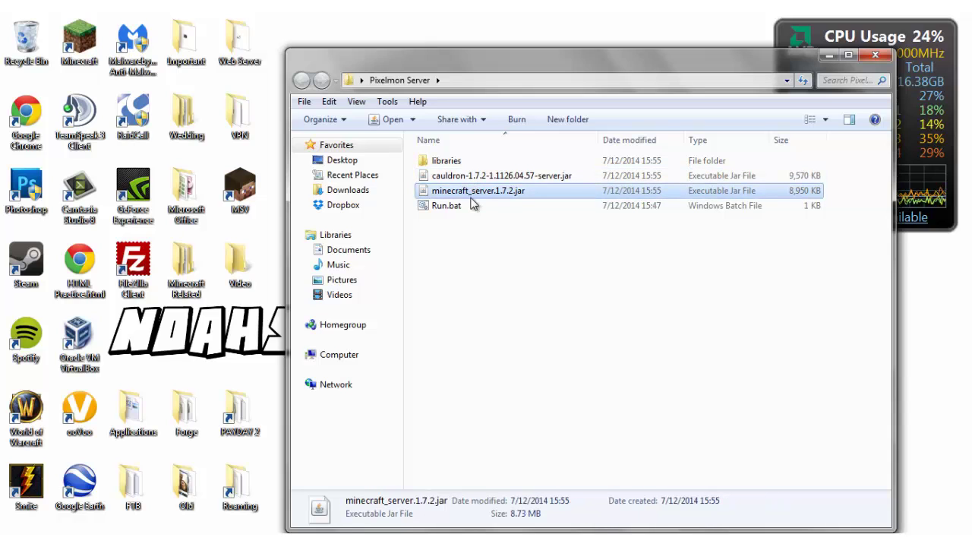
double_click(471, 194)
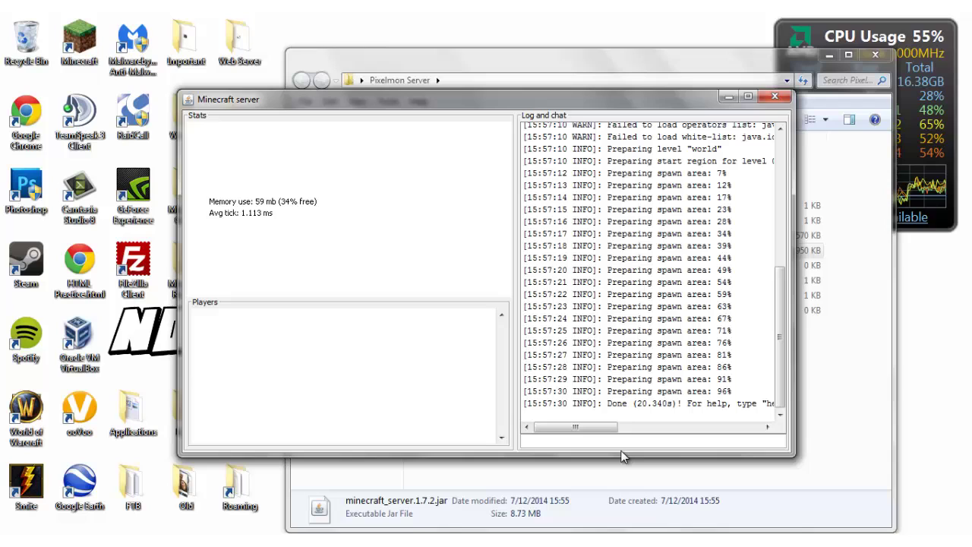
type("stop")
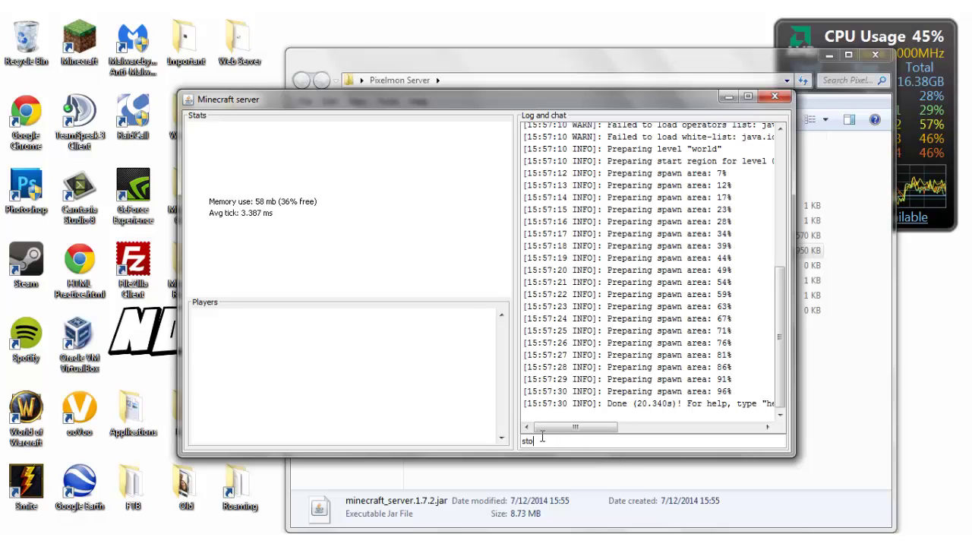
key("Return")
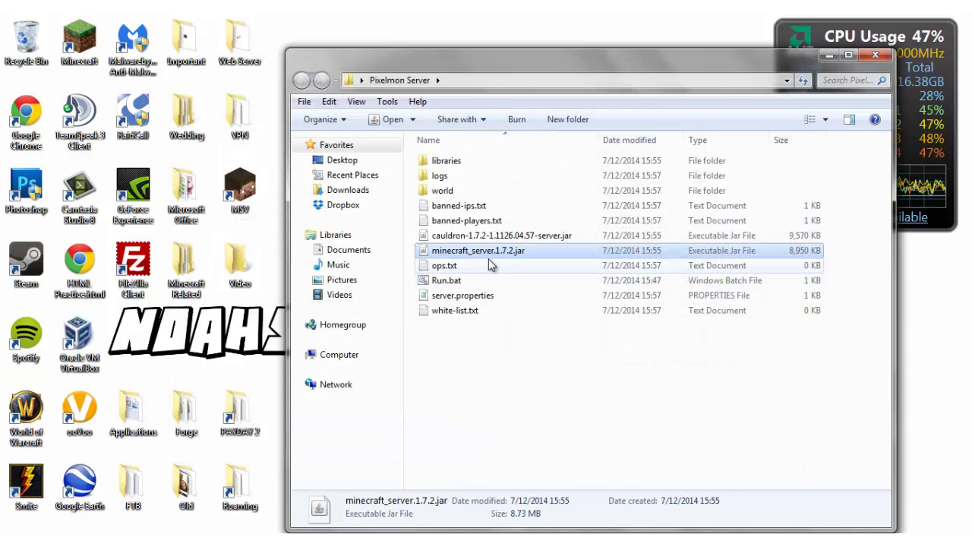
- Open Run.bat in Notepad, highlight the cauldron jar name in its command, and close it
left_click(454, 280)
right_click(454, 280)
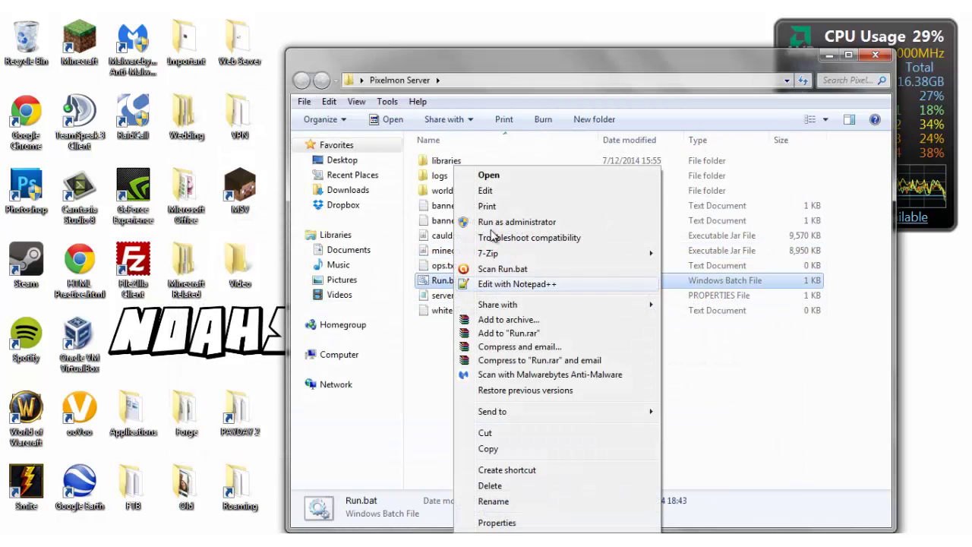
left_click(484, 194)
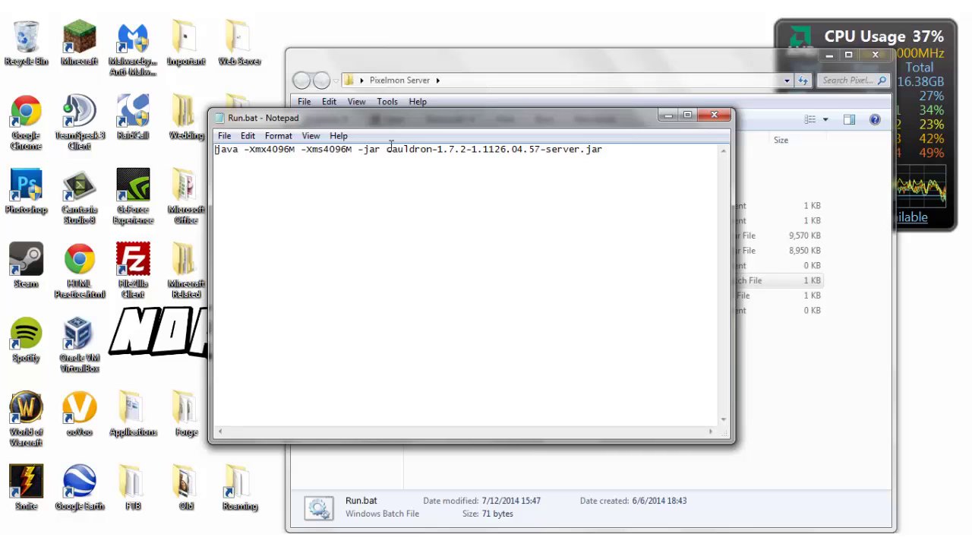
left_click_drag(439, 149, 542, 150)
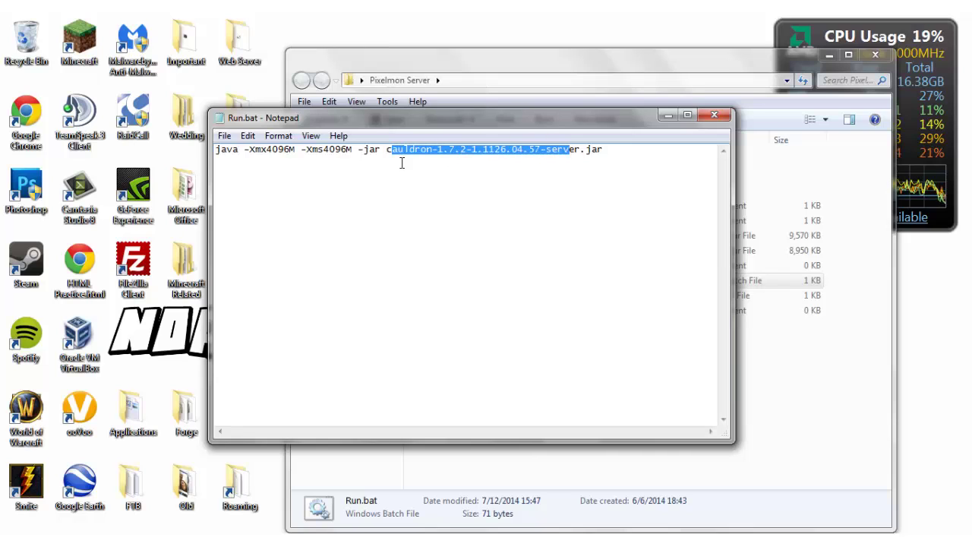
left_click_drag(385, 154, 462, 150)
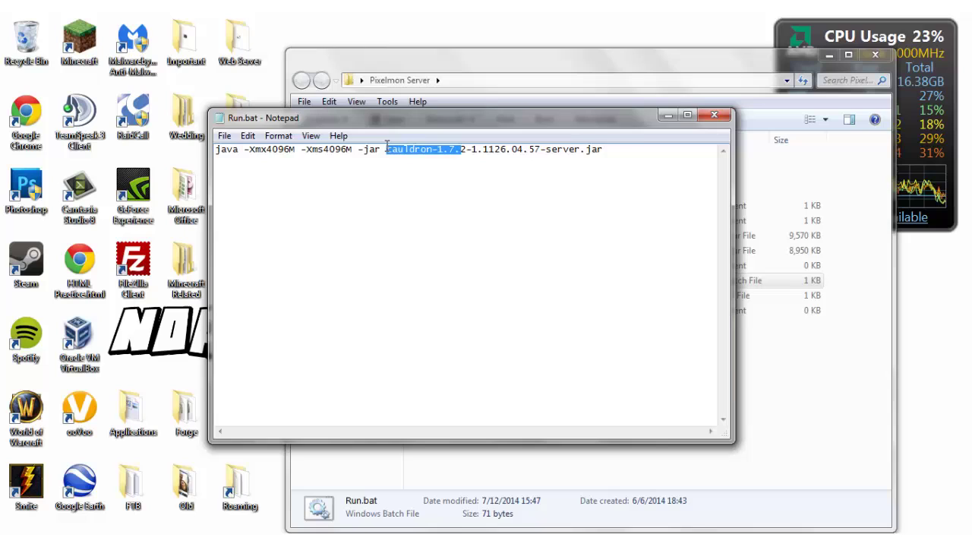
left_click(385, 149)
key("Left")
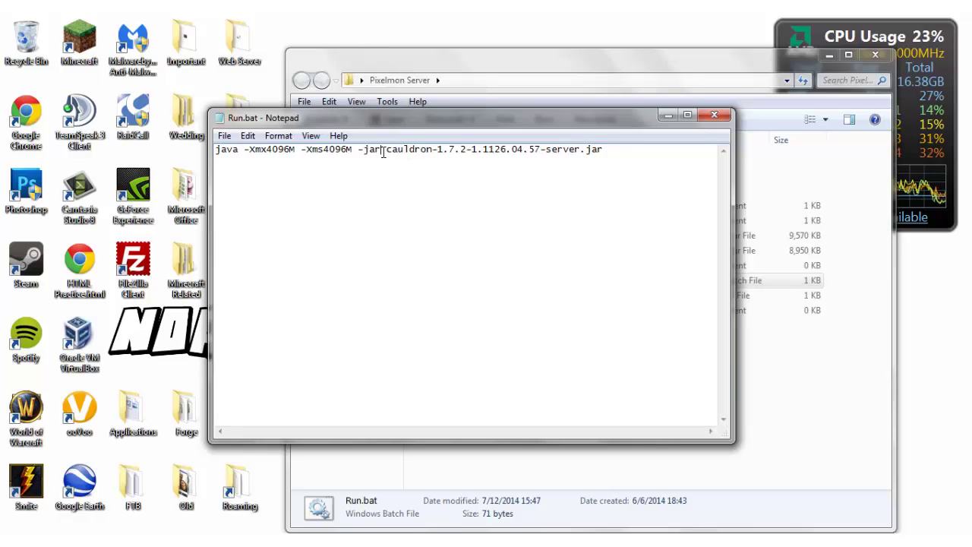
left_click_drag(363, 150, 397, 168)
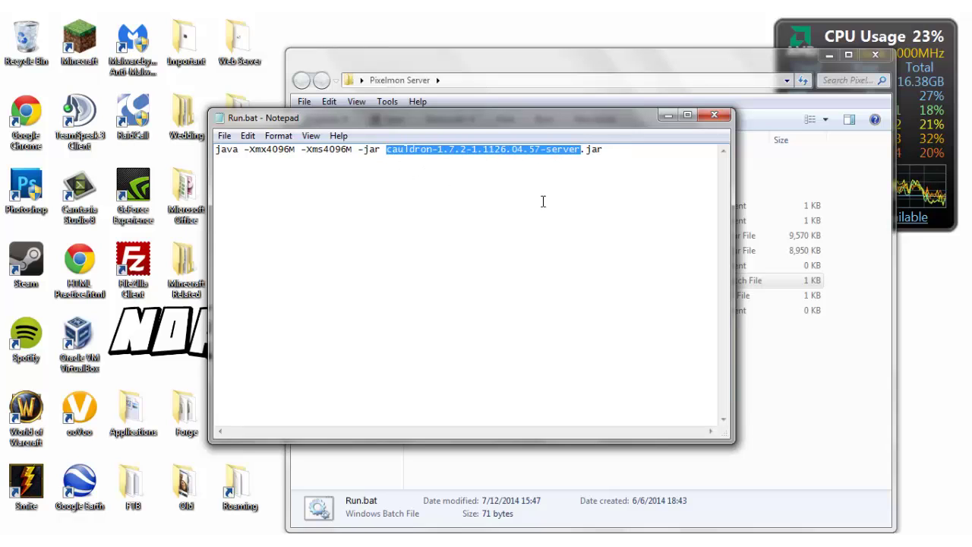
left_click(713, 115)
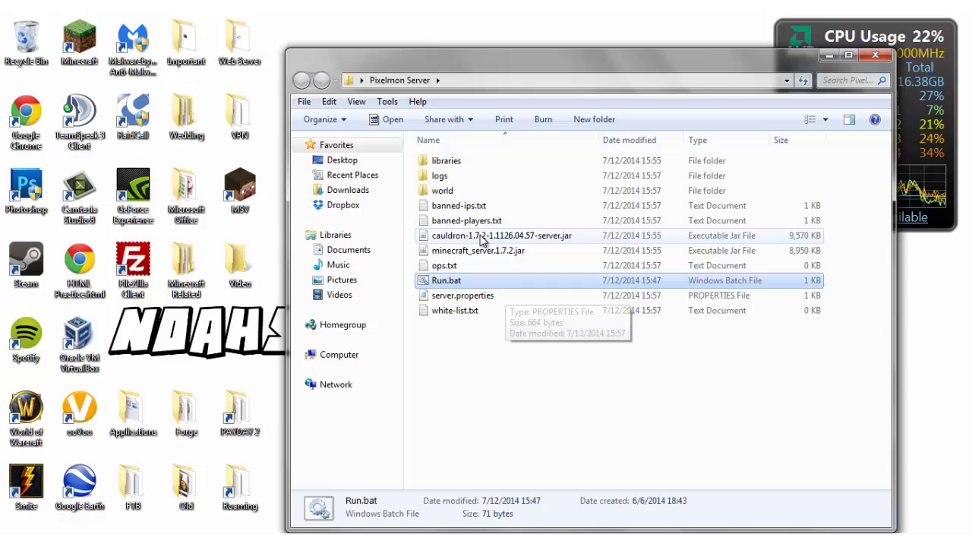
- Compare against the cauldron jar's full file name via Rename, cancel, and edit Run.bat again
right_click(482, 228)
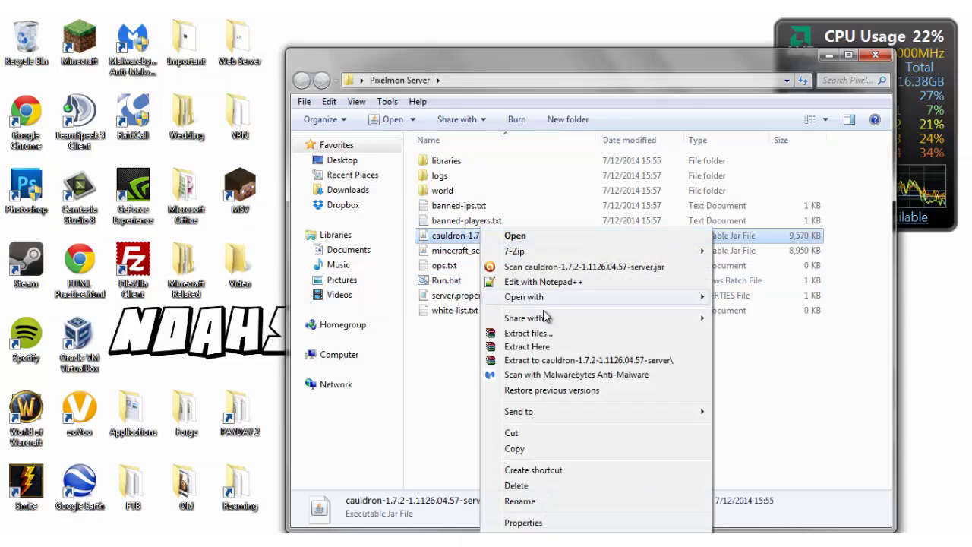
left_click(520, 500)
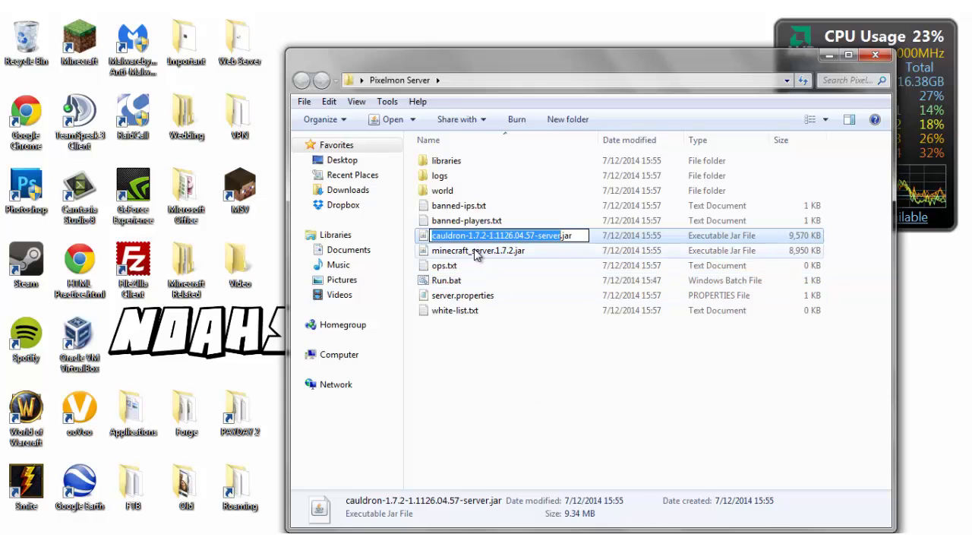
left_click(475, 354)
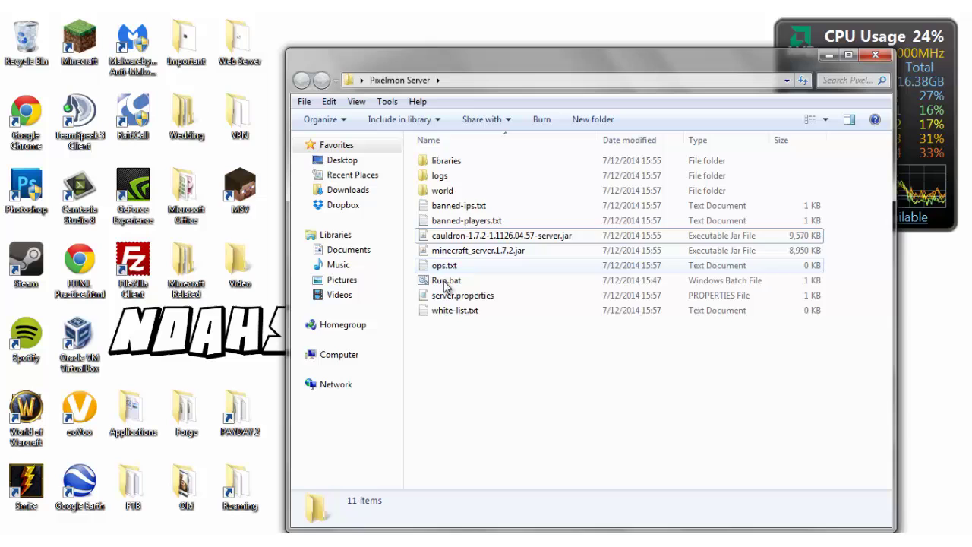
right_click(445, 284)
left_click(475, 192)
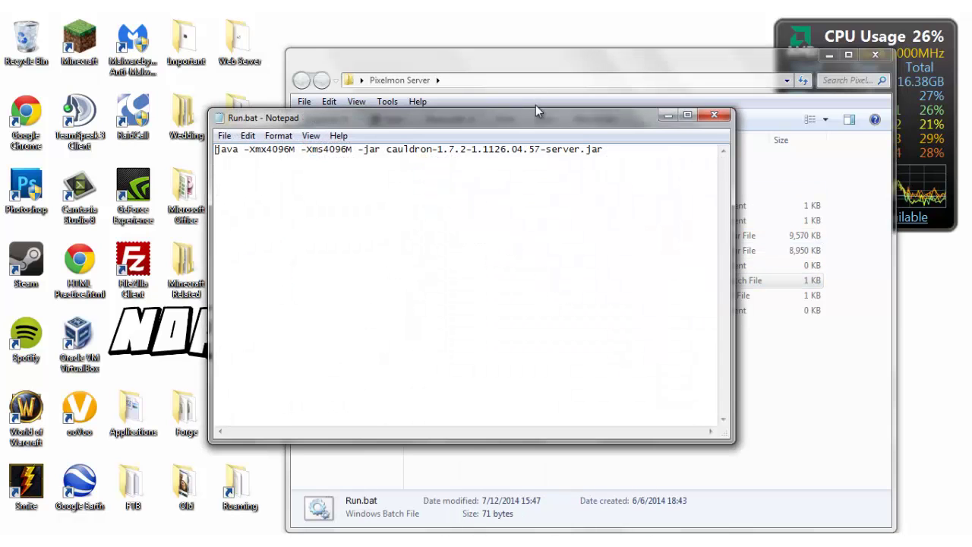
- Close Notepad, launch the Cauldron server with Run.bat, and send stop once loaded
left_click(714, 114)
double_click(431, 286)
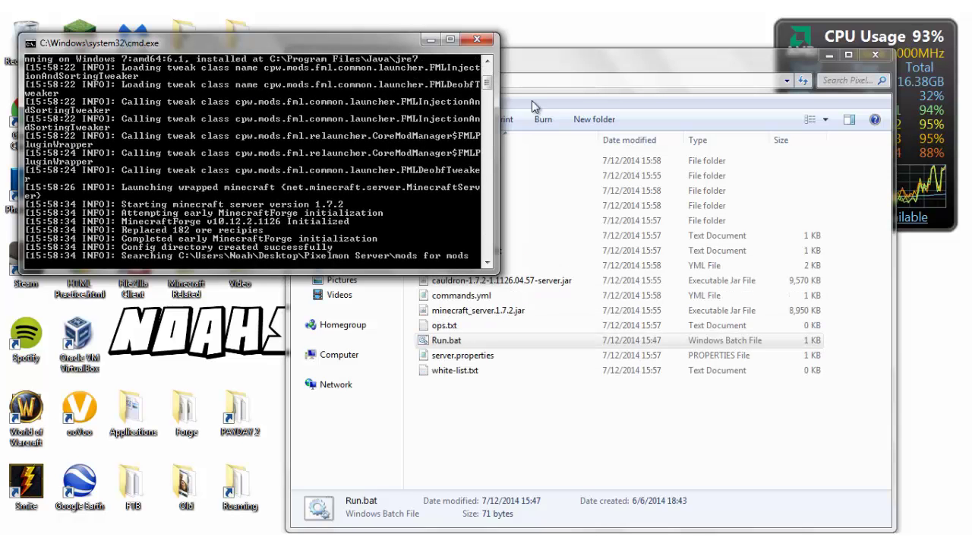
left_click_drag(487, 84, 486, 64)
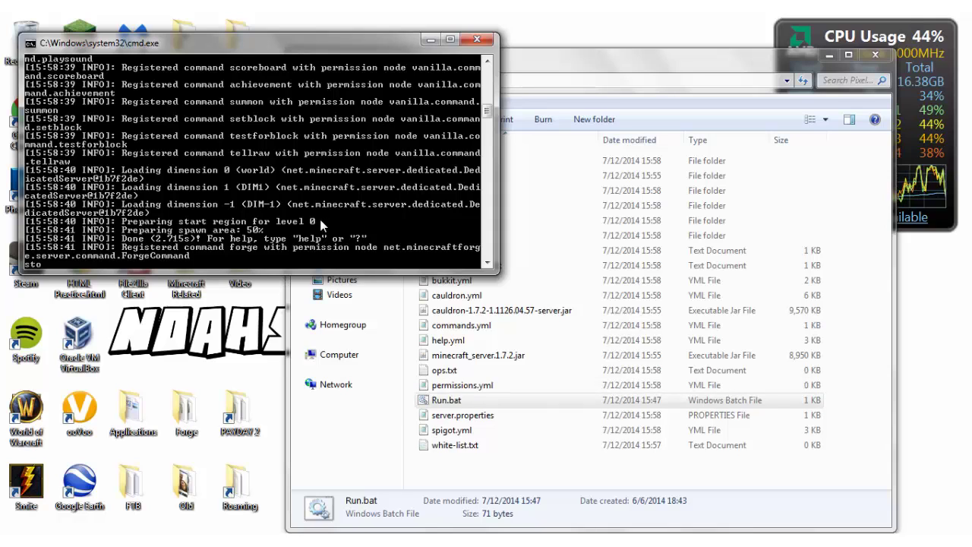
type("p")
key("Return")
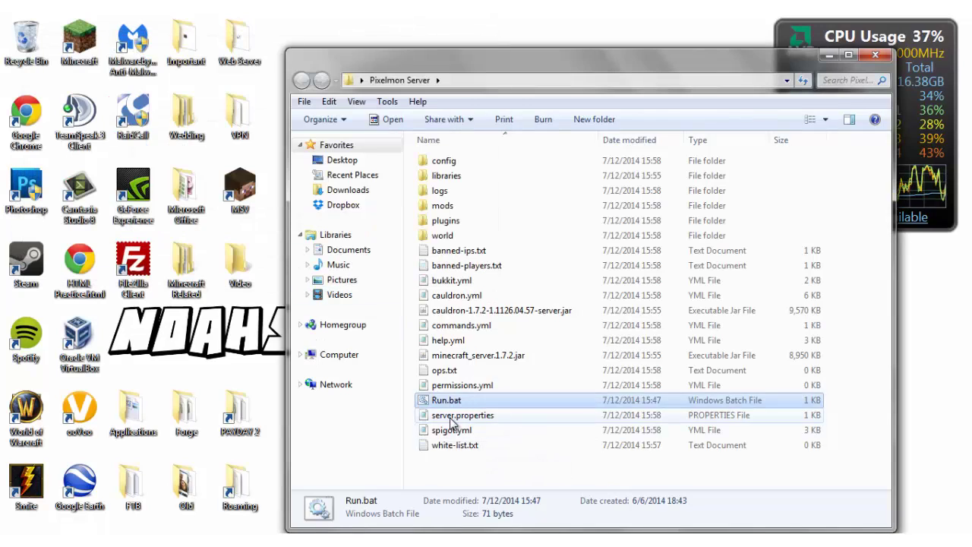
- Open server.properties in Notepad++ and change max-players from 20 to 5
left_click(454, 419)
right_click(453, 422)
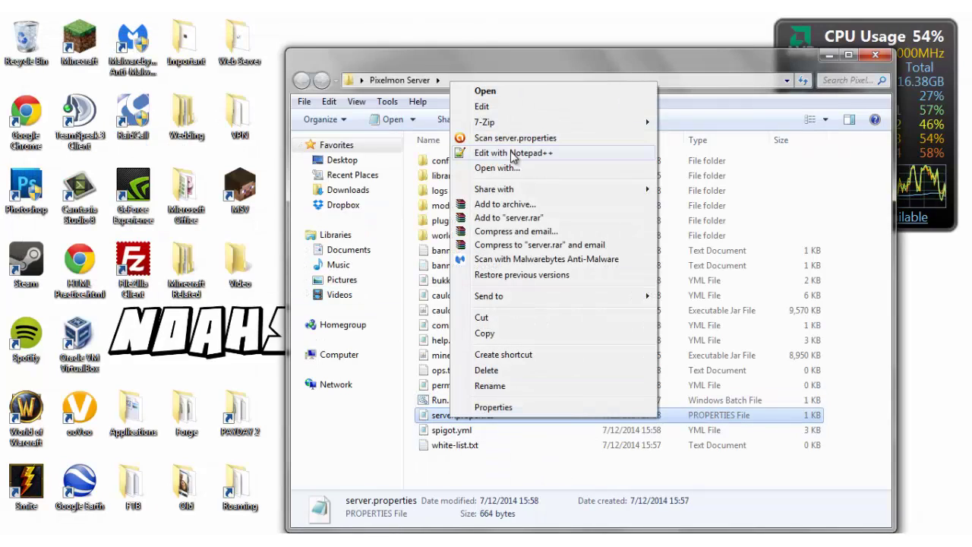
left_click(558, 156)
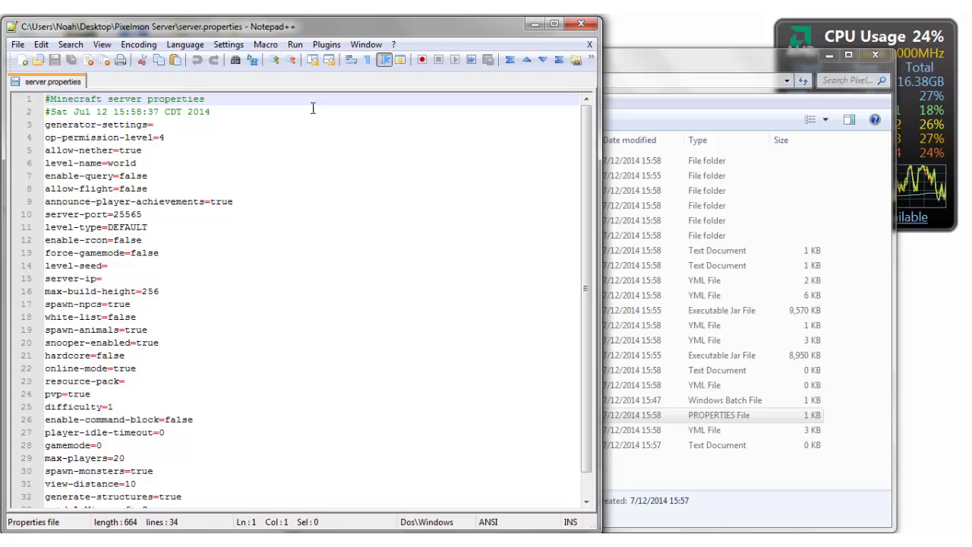
scroll(320, 265, "down", 1)
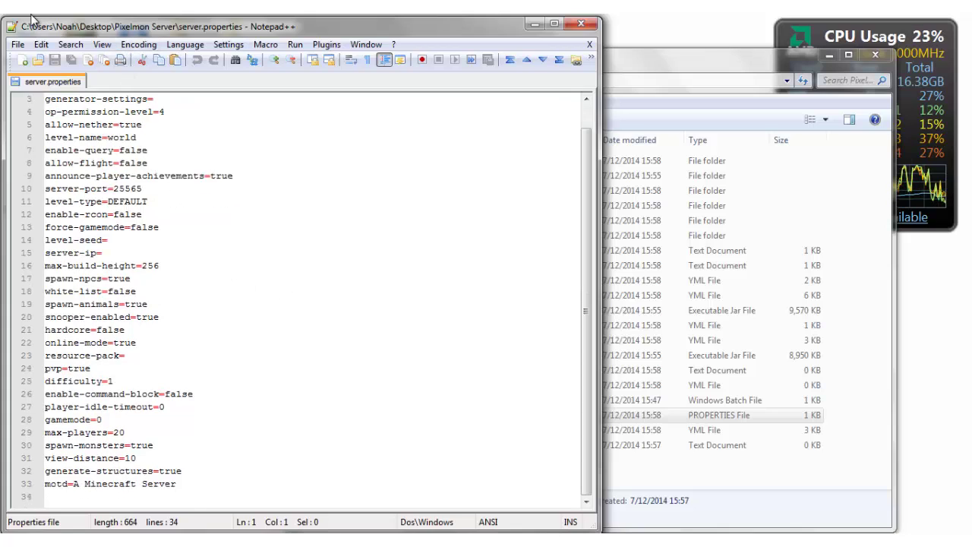
left_click(135, 430)
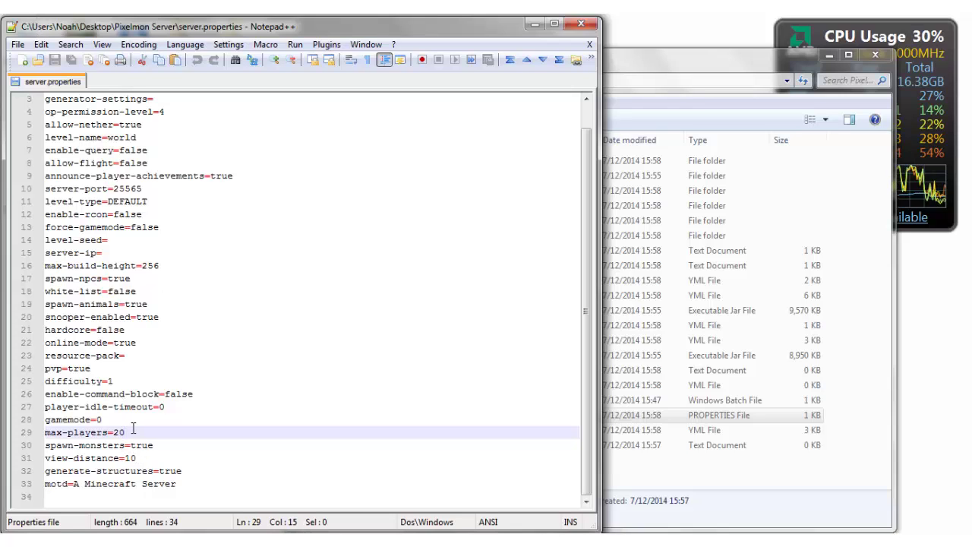
key("BackSpace")
key("BackSpace")
type("5")
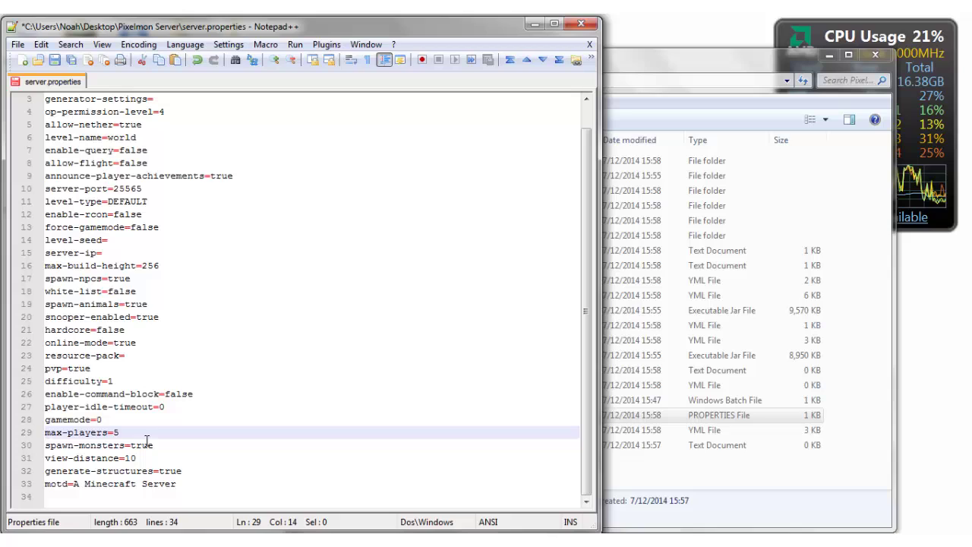
- Set spawn-monsters to false, motd to Subscribe, difficulty to 0 and pvp to false
left_click_drag(154, 446, 132, 448)
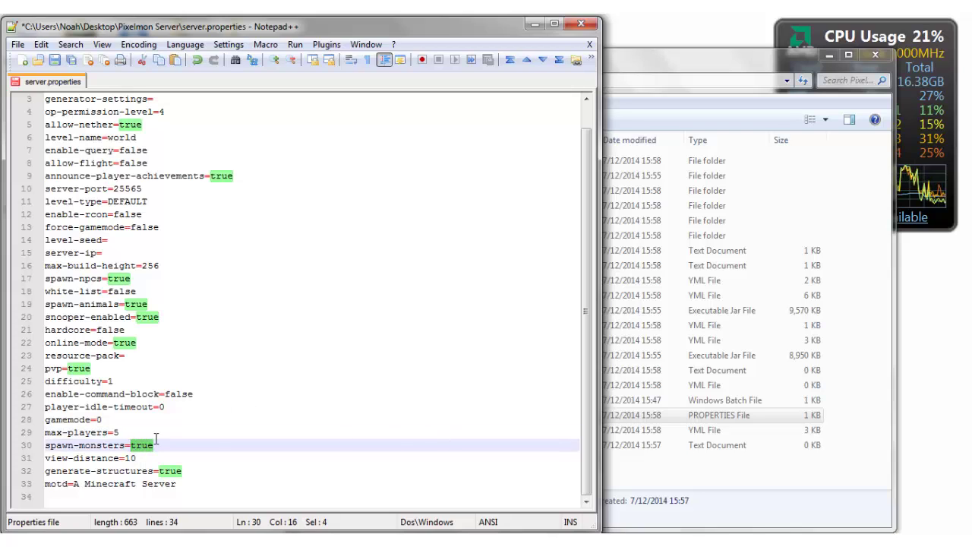
type("fals")
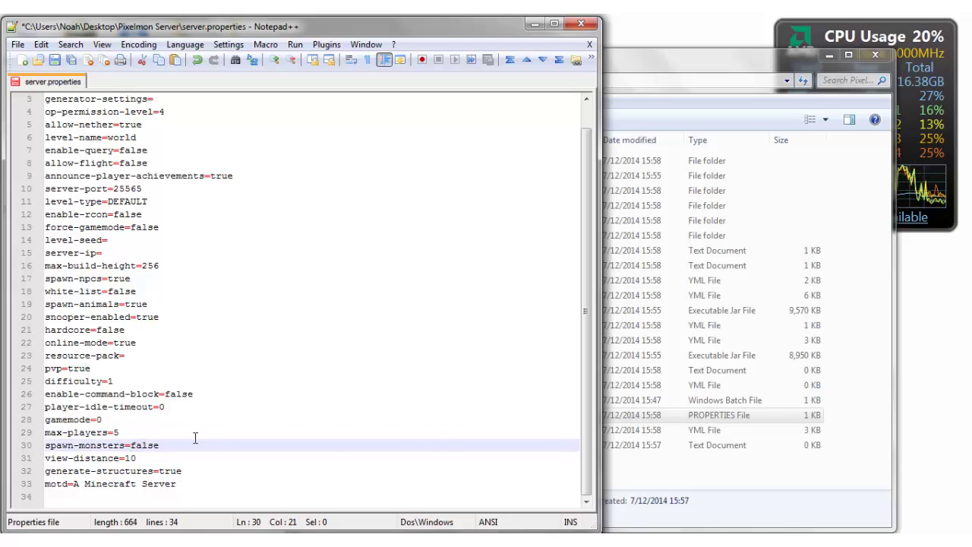
left_click_drag(180, 487, 73, 486)
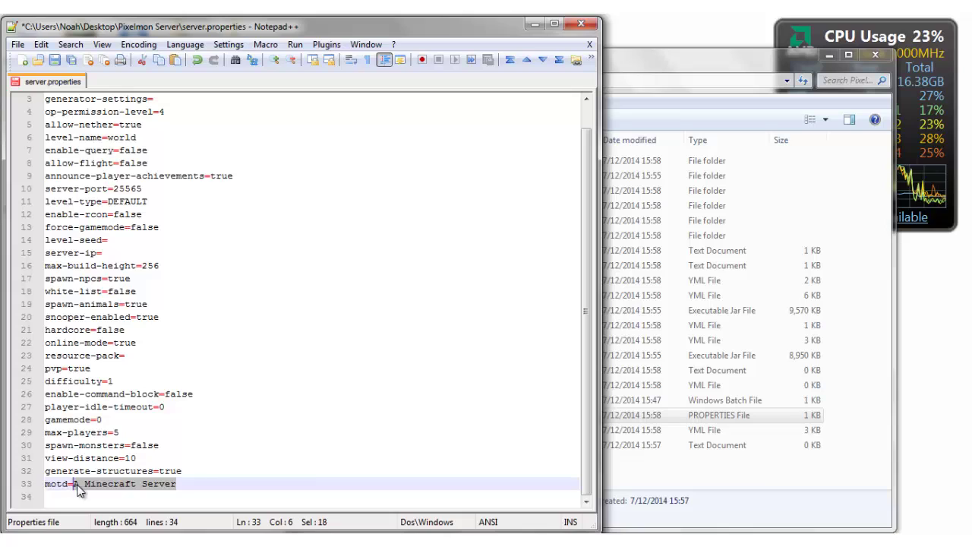
type("Subsci")
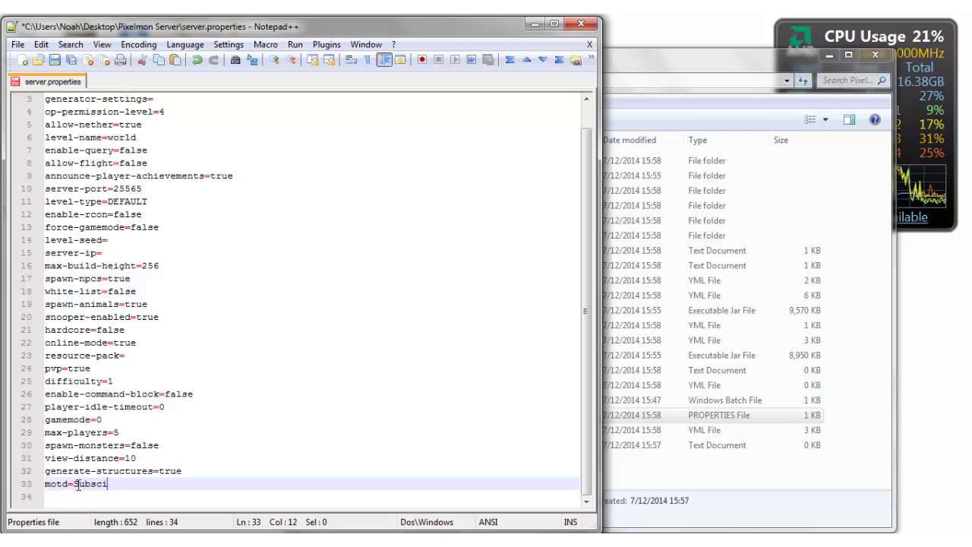
type("rbe")
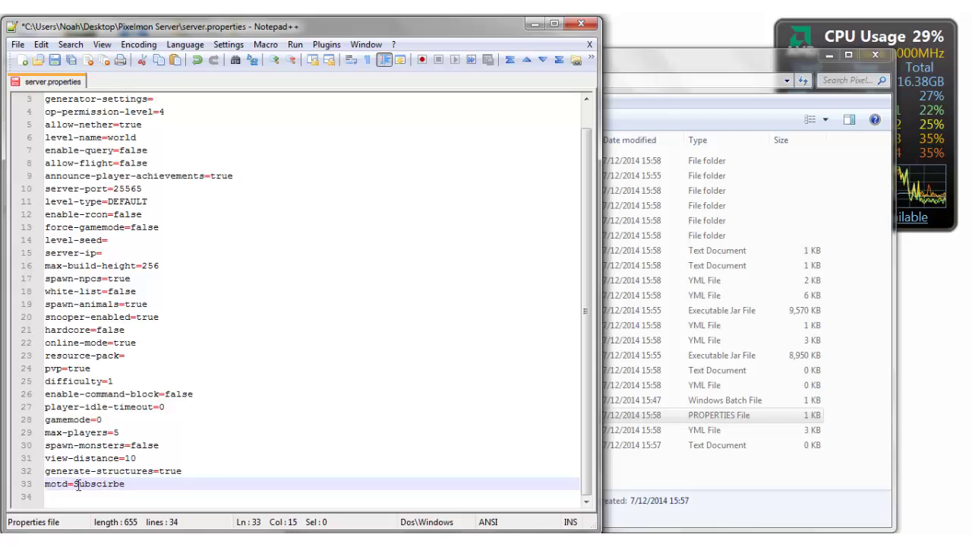
left_click(116, 381)
key("BackSpace")
type("0")
left_click(76, 370)
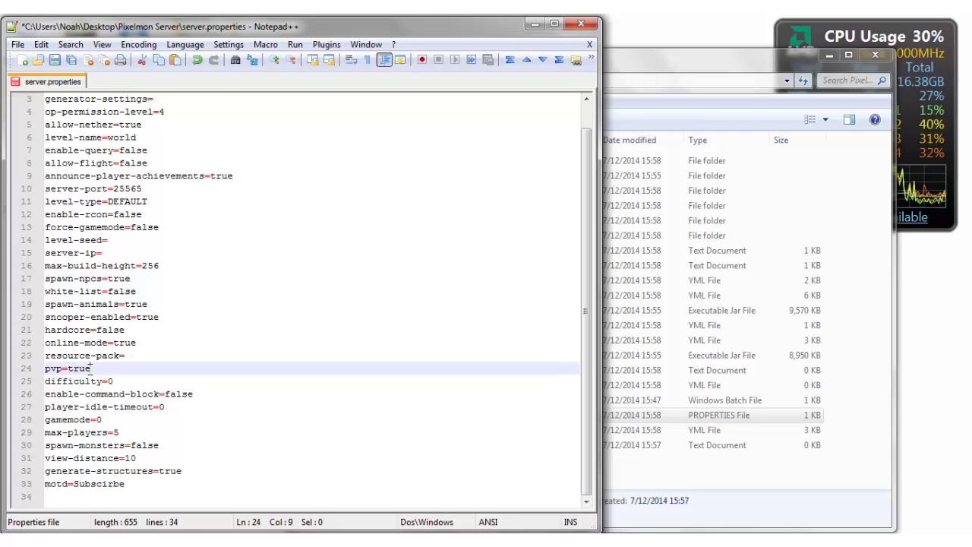
double_click(79, 370)
type("false")
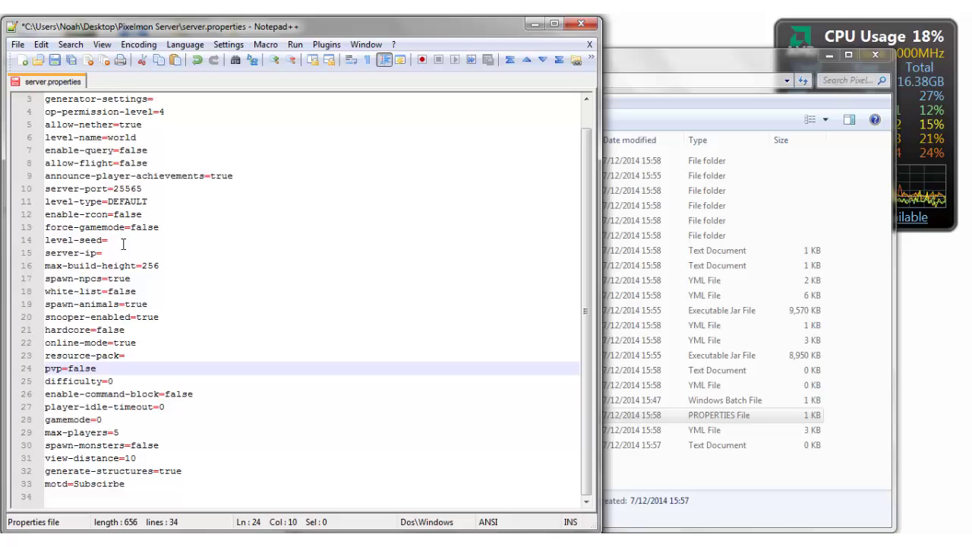
- Set spawn-npcs to false, then save server.properties and close Notepad++
left_click_drag(130, 279, 108, 280)
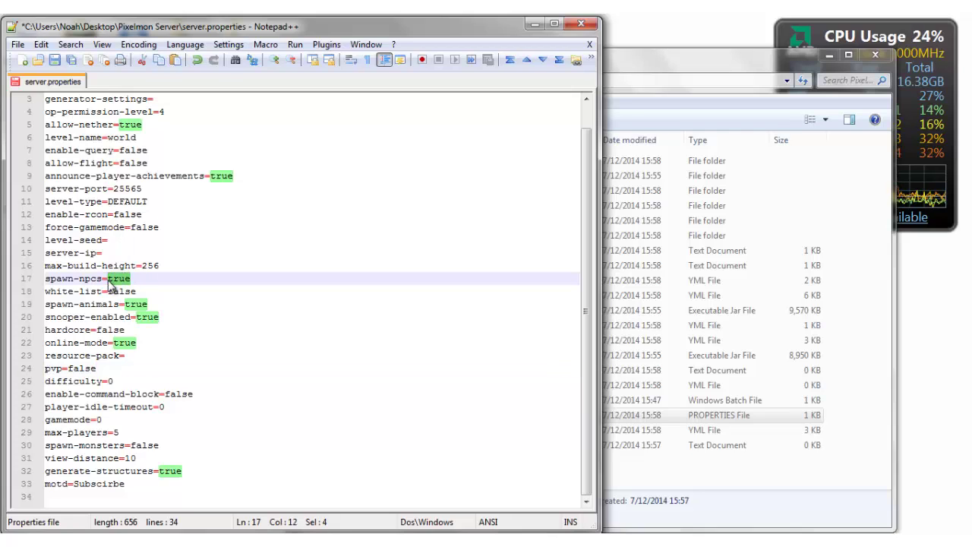
type("fals")
type("ls")
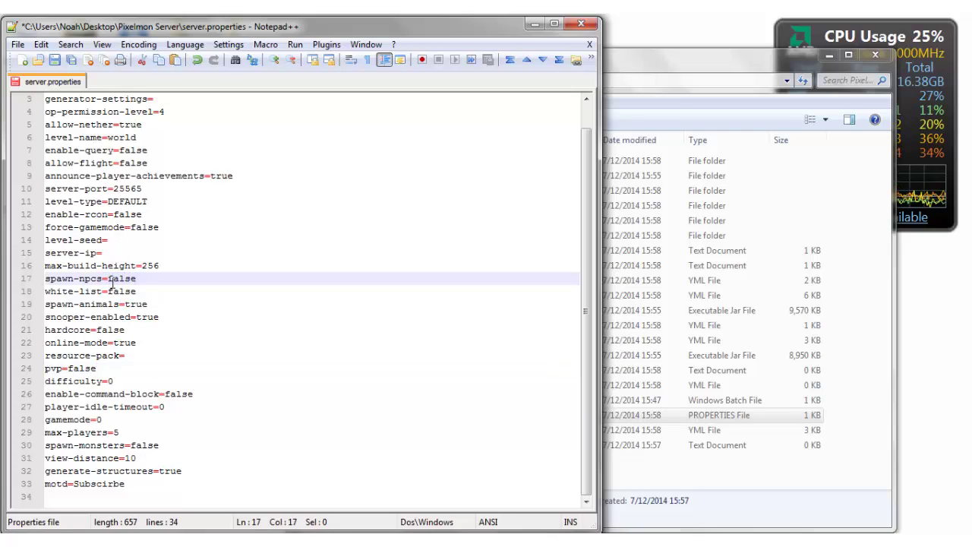
left_click_drag(151, 308, 131, 312)
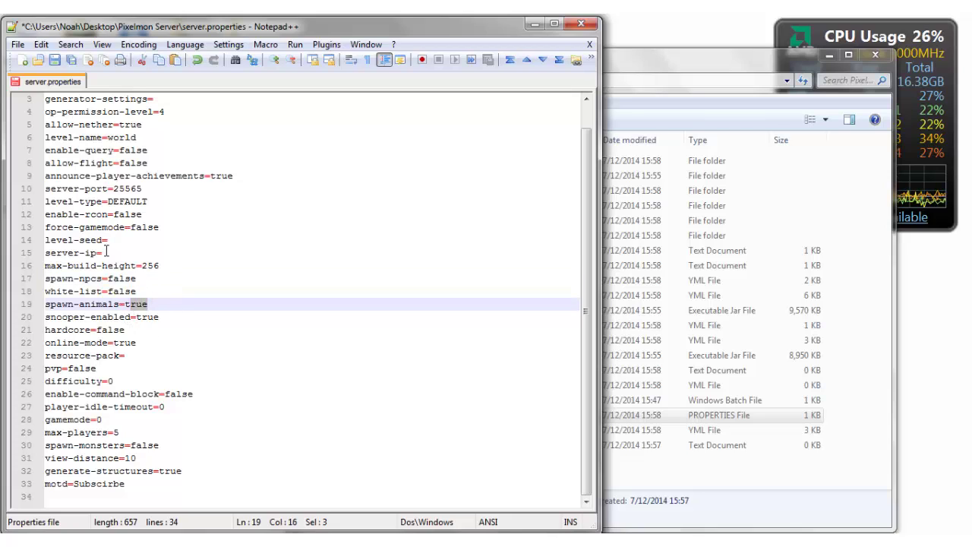
left_click(106, 252)
left_click(143, 112)
left_click(152, 163)
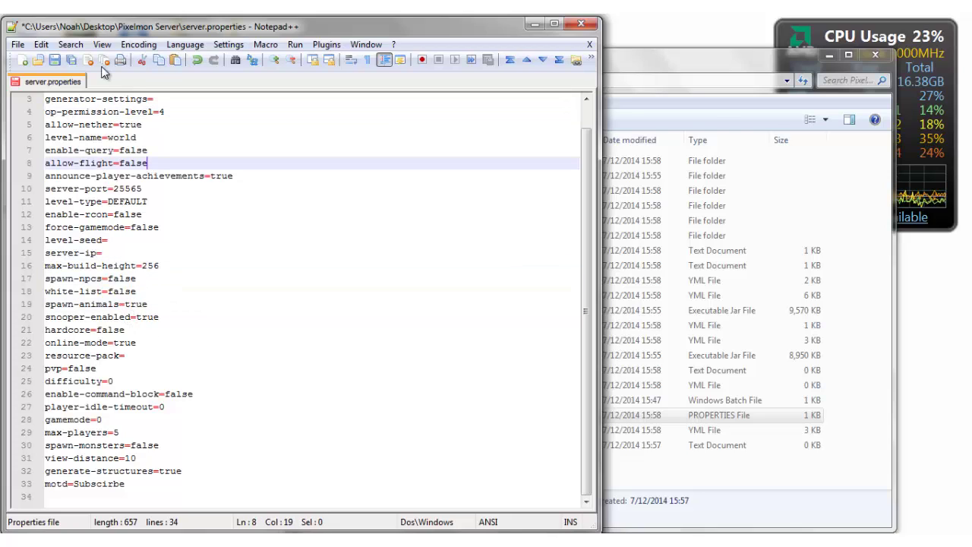
left_click(50, 61)
left_click(581, 23)
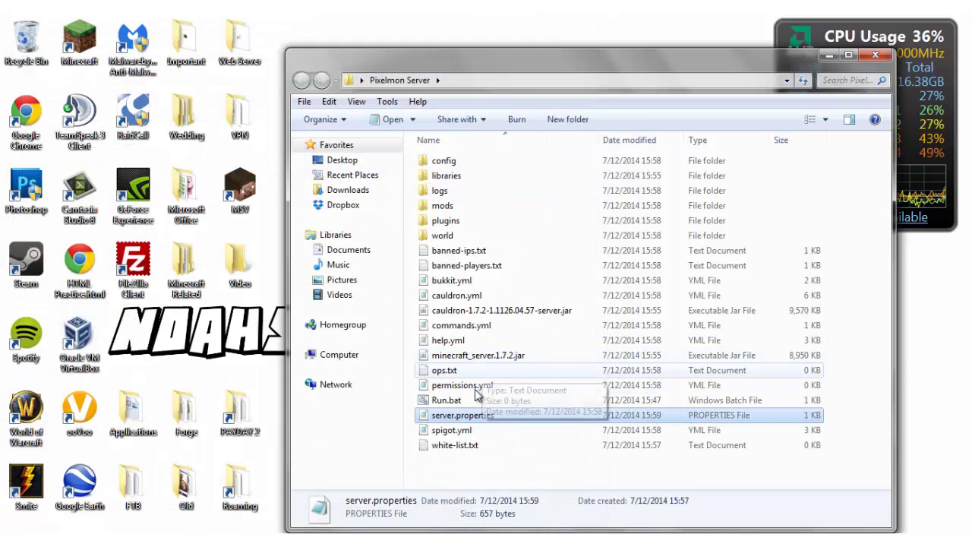
- Start the server via Run.bat and confirm the Me entry's address is localhost
double_click(473, 399)
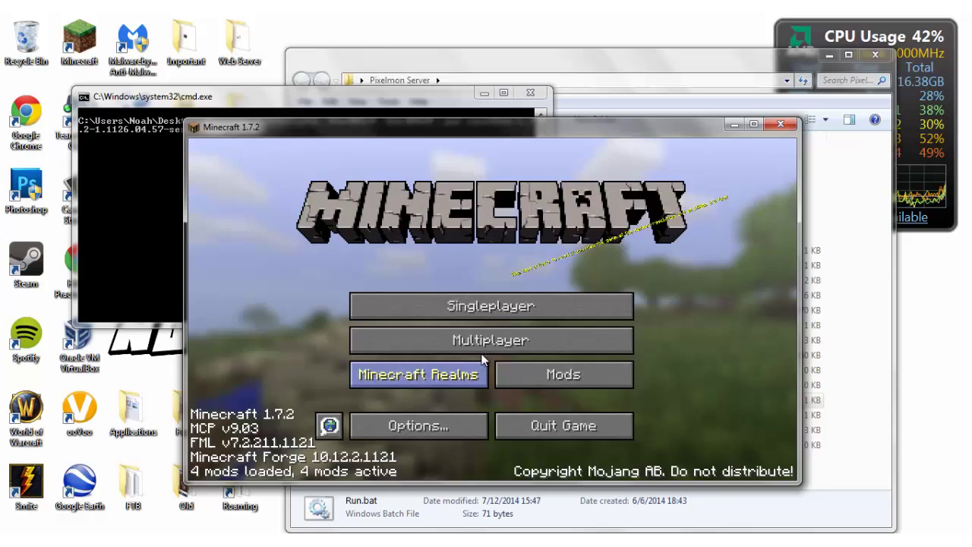
left_click(461, 373)
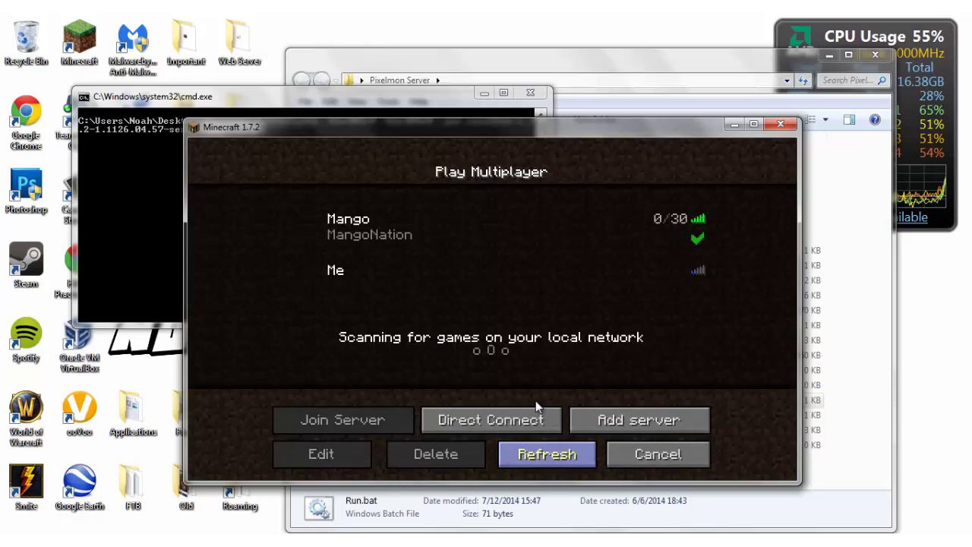
left_click(520, 304)
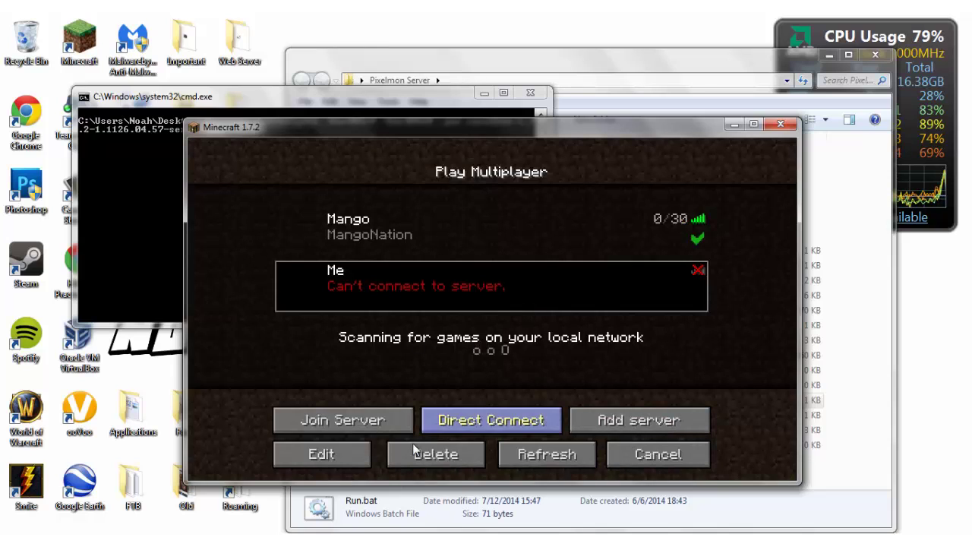
left_click(357, 458)
left_click(427, 297)
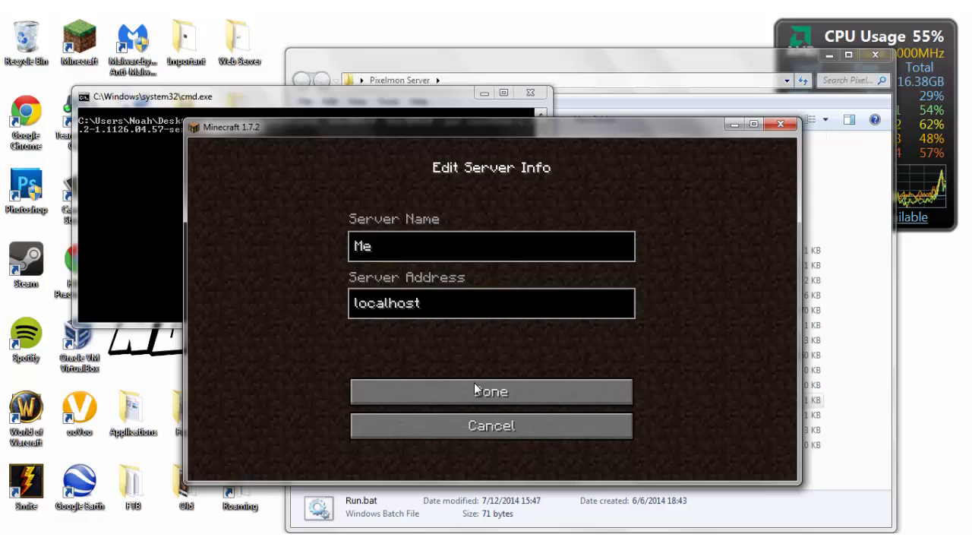
left_click(463, 431)
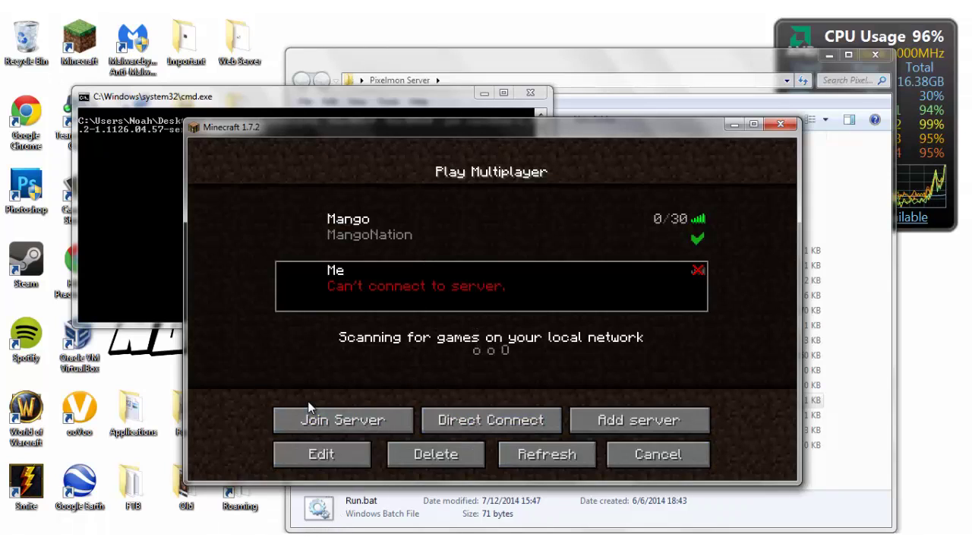
- Wait for the Cauldron console to finish starting, then join the Me server
left_click(158, 253)
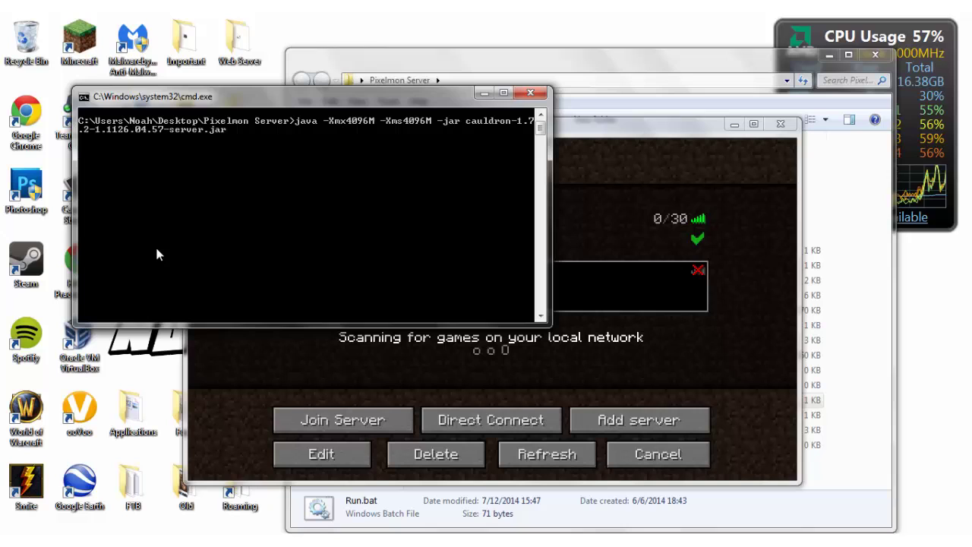
key("Return")
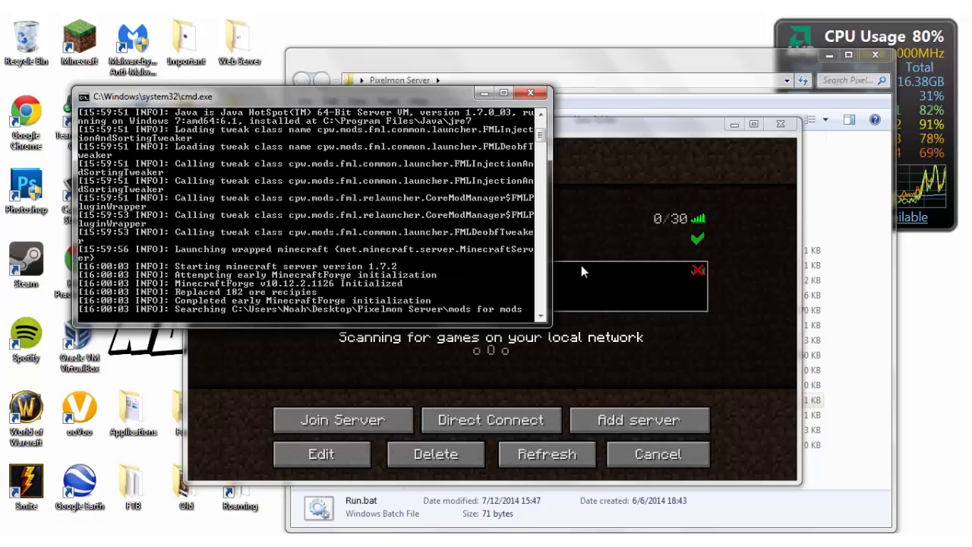
left_click(634, 237)
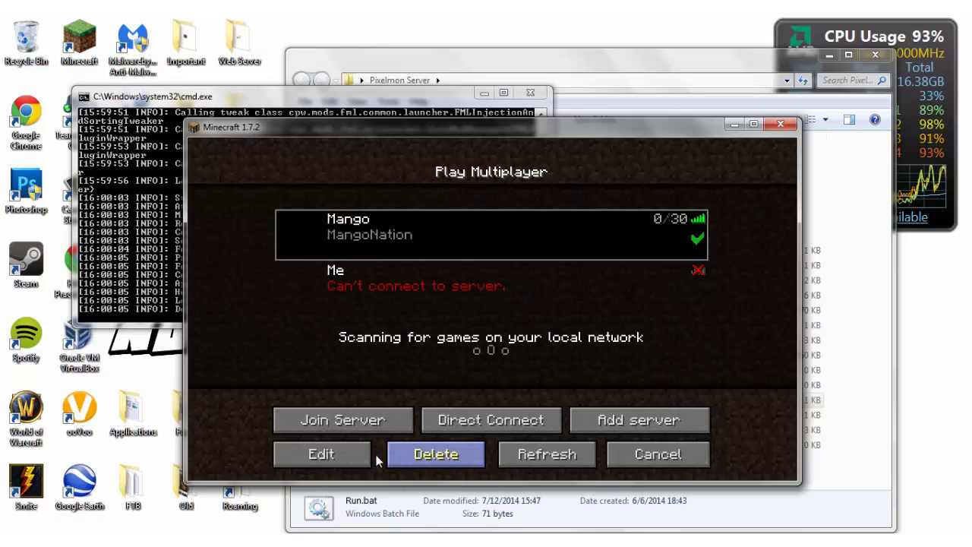
left_click(352, 454)
left_click(505, 424)
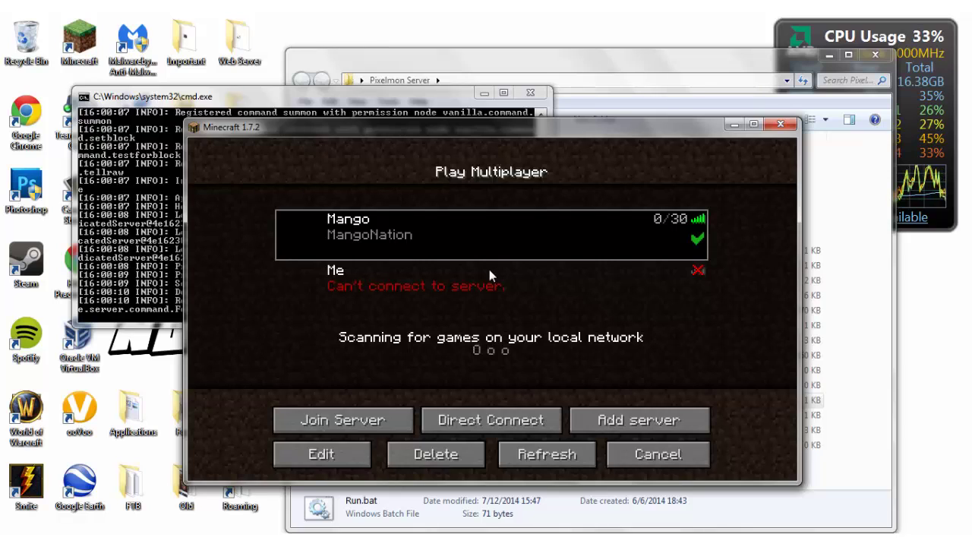
left_click(94, 273)
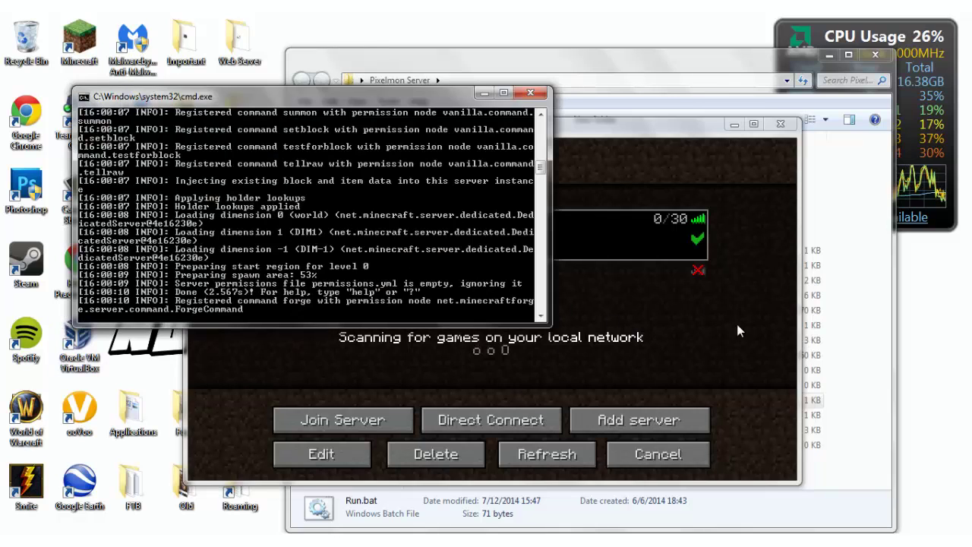
left_click(558, 452)
left_click(573, 298)
left_click(573, 298)
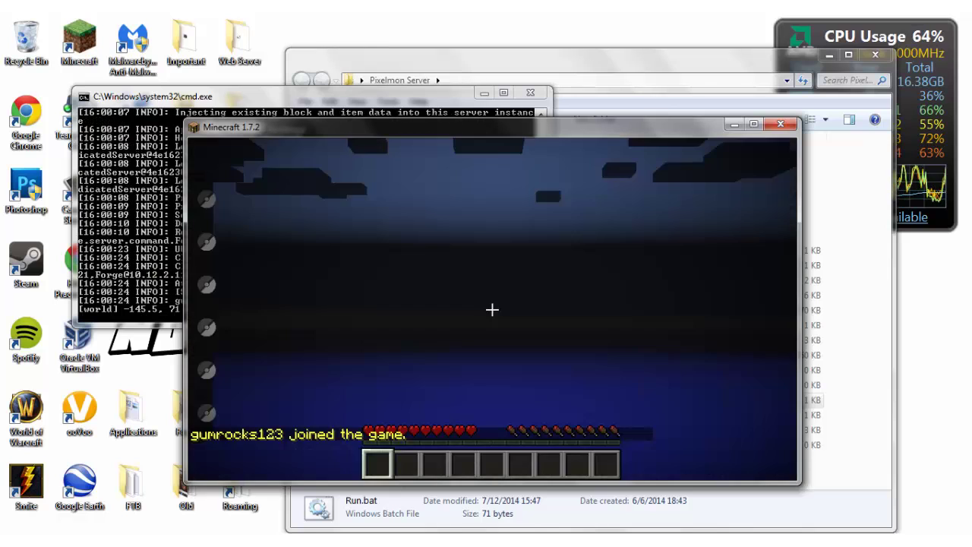
- Walk forward past the pond toward the trees in the server world
key("w")
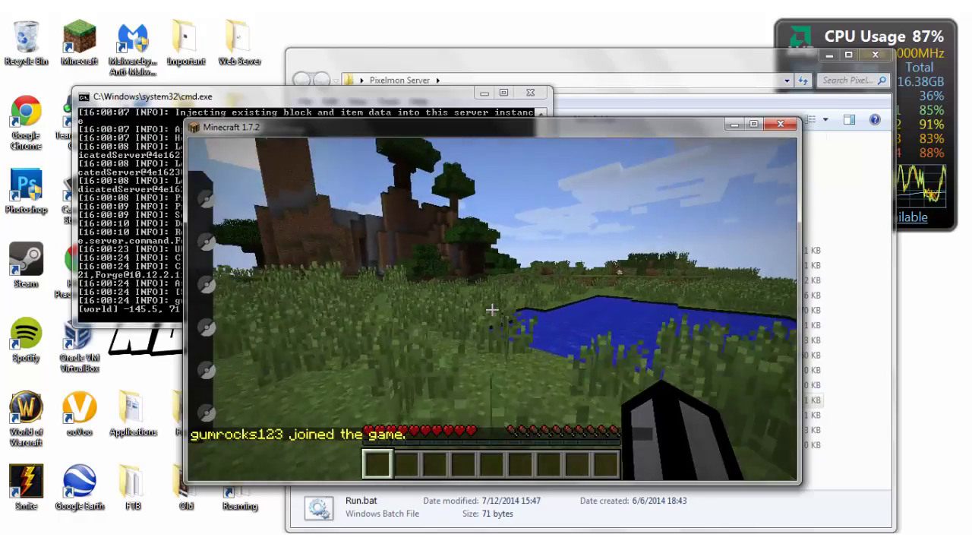
mouse_move(492, 310)
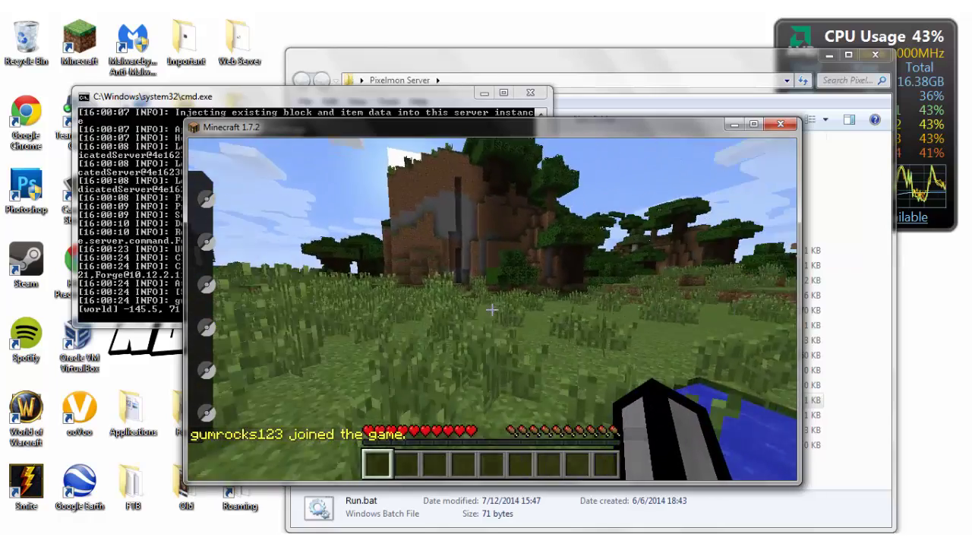
- Shut down the running server with 'stop', return to the multiplayer list and minimize Minecraft
key("w")
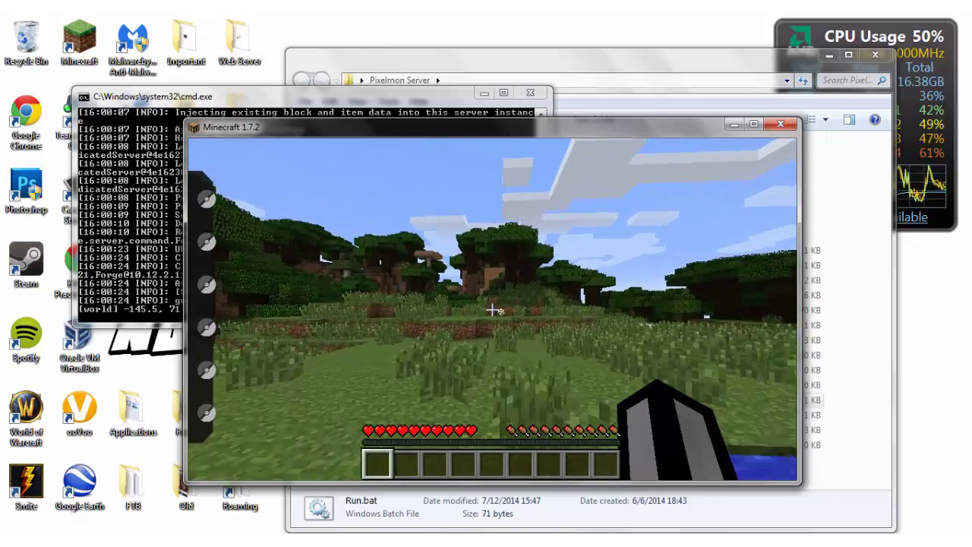
key("Escape")
left_click(114, 258)
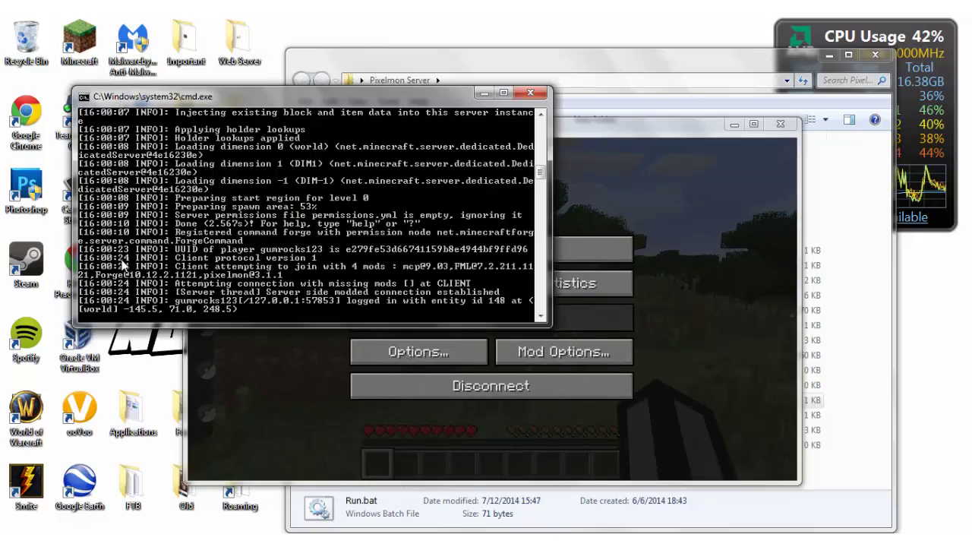
type("stop")
key("Return")
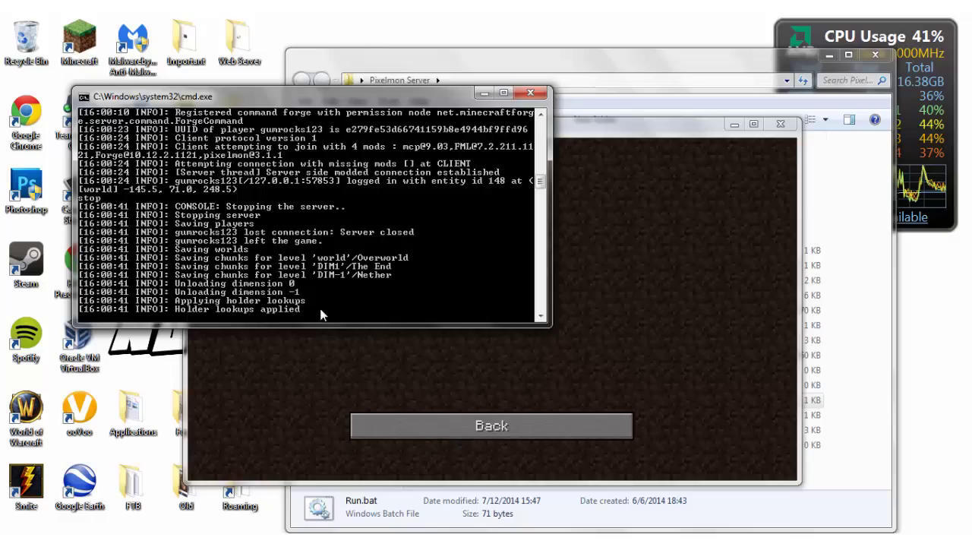
left_click(492, 425)
left_click(731, 124)
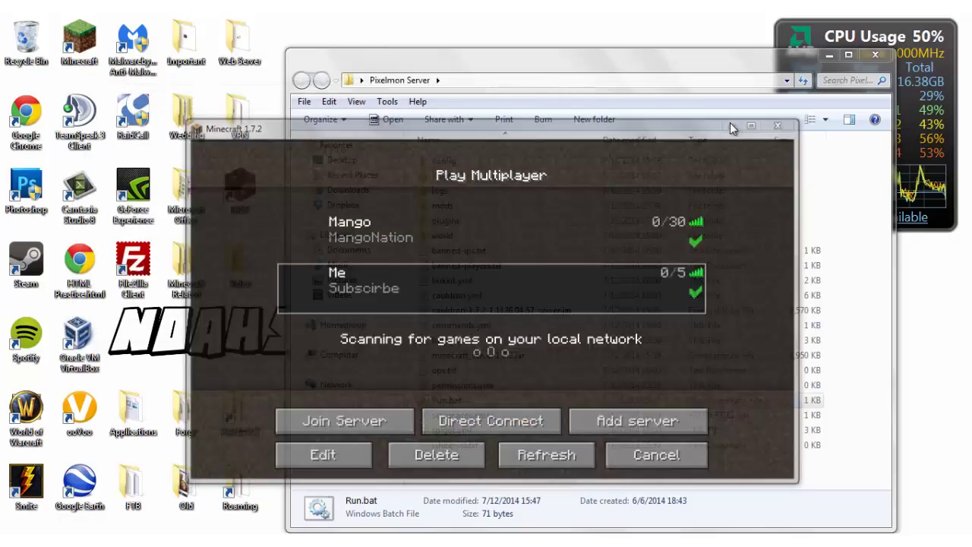
- Move the Pixelmon 1.7.2 jar from the desktop into the Pixelmon Server mods folder
left_click_drag(578, 55, 642, 300)
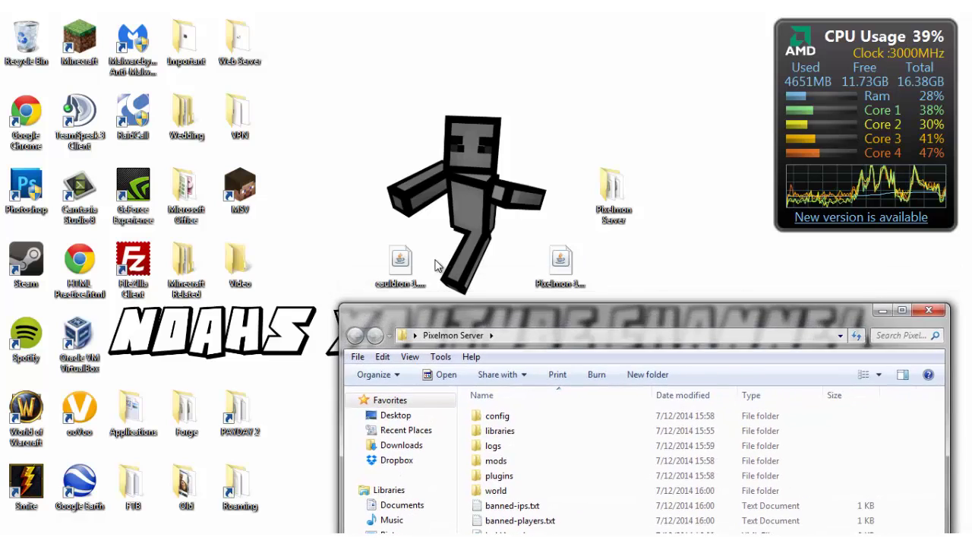
left_click_drag(400, 270, 343, 131)
left_click_drag(561, 266, 561, 117)
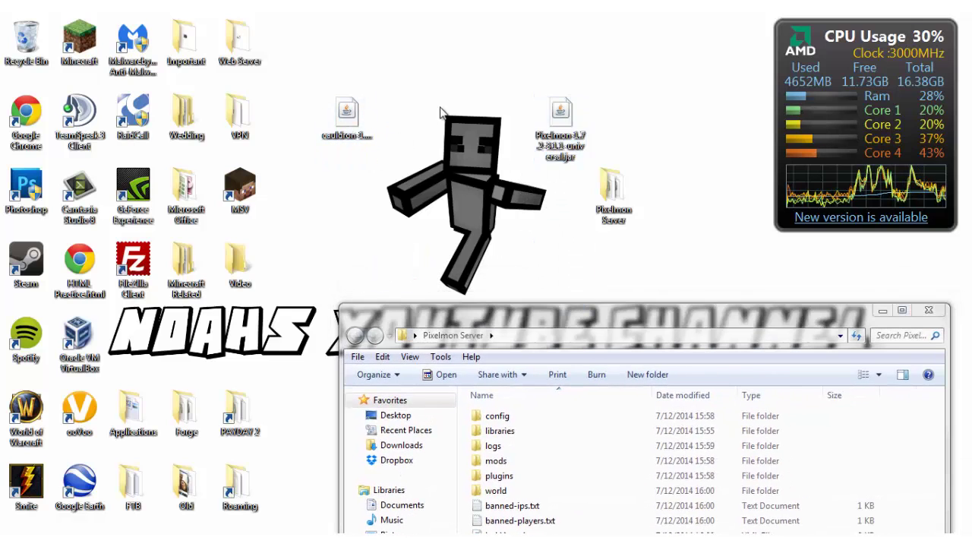
left_click(347, 114)
left_click_drag(612, 188, 345, 44)
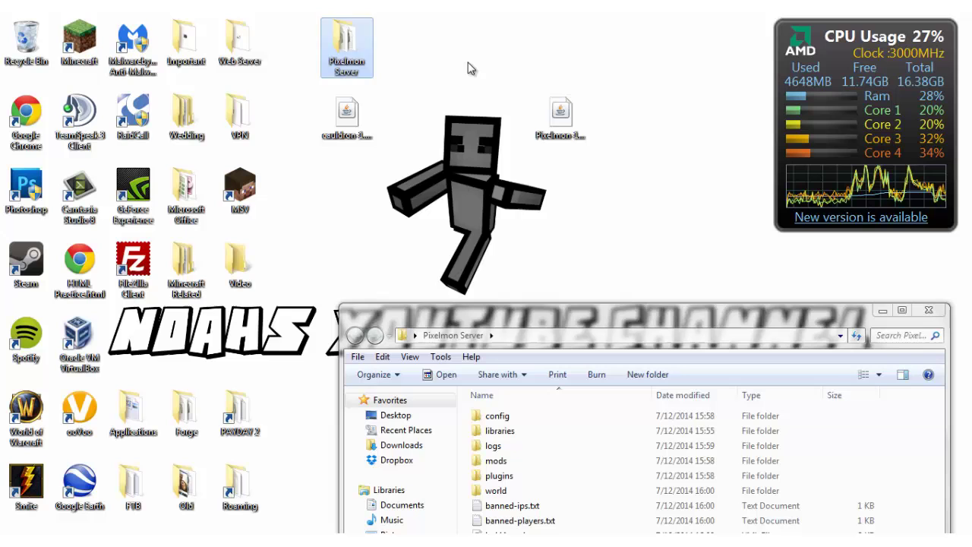
left_click(560, 114)
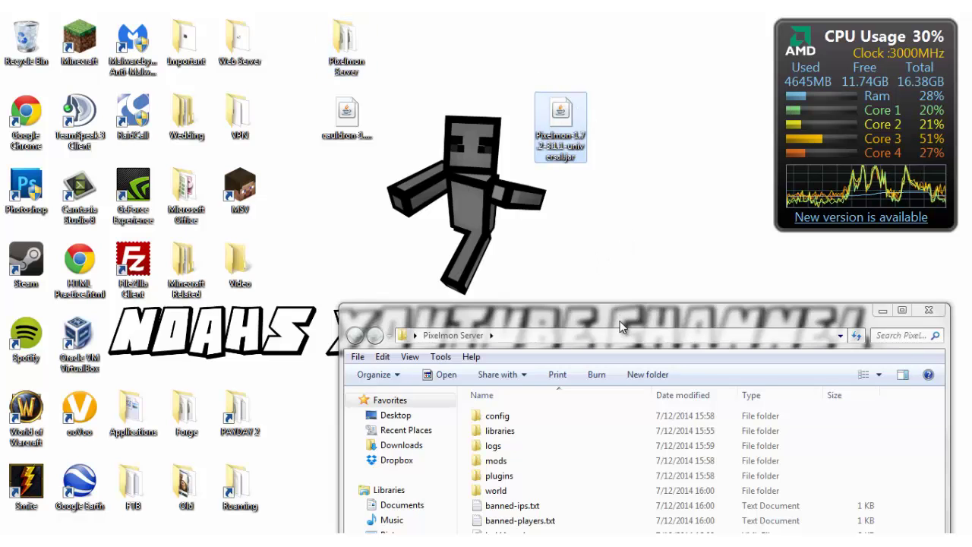
left_click_drag(619, 326, 630, 172)
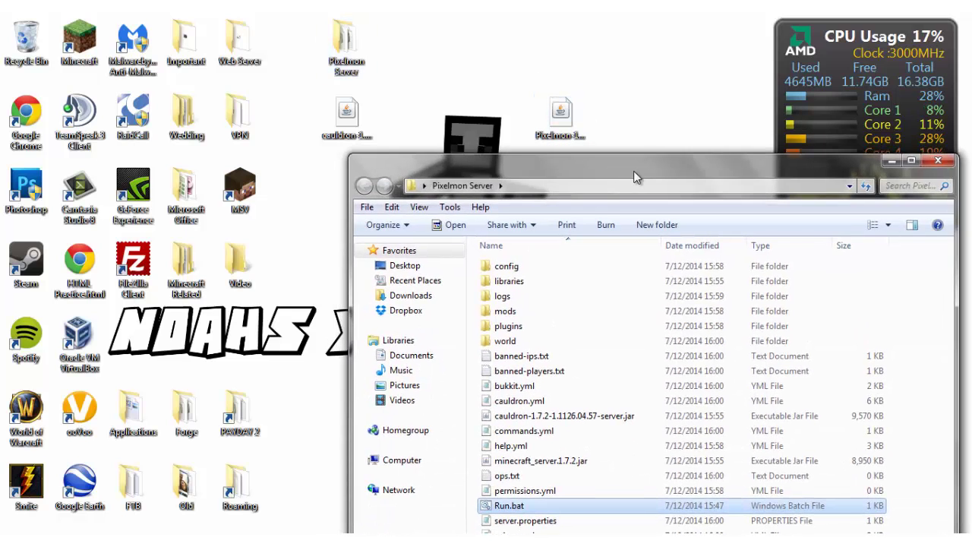
double_click(505, 310)
left_click_drag(560, 114, 508, 262)
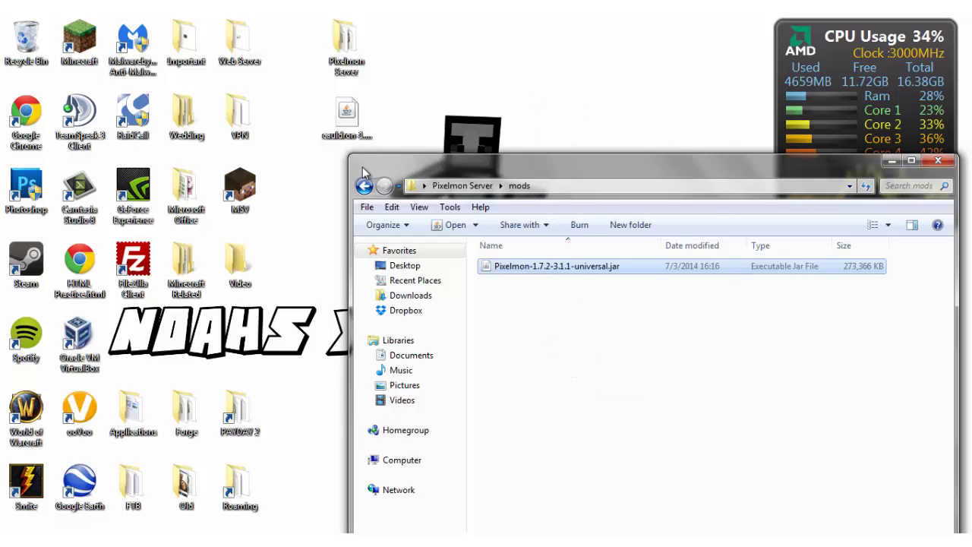
- Launch the Pixelmon server by running Run.bat from the Pixelmon Server folder
left_click(364, 185)
left_click_drag(455, 158, 401, 59)
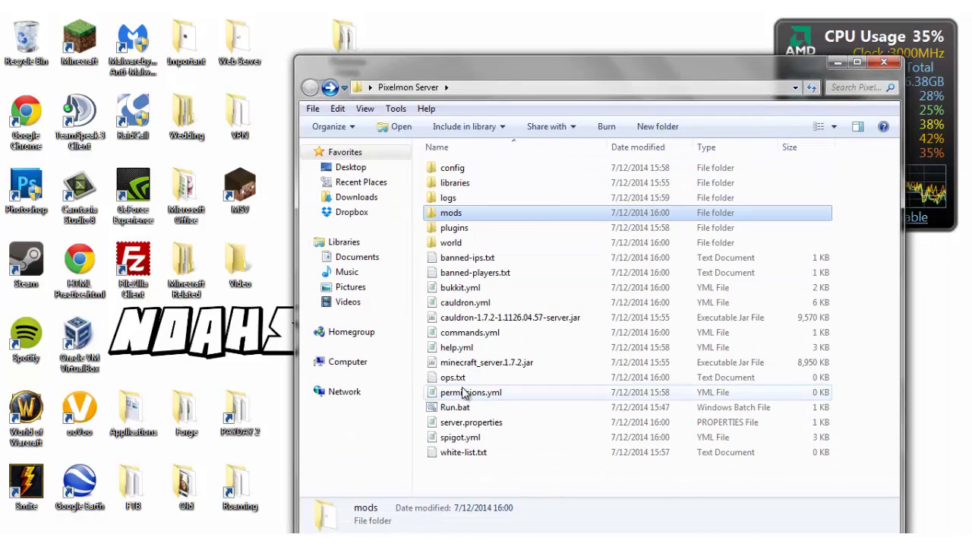
double_click(456, 407)
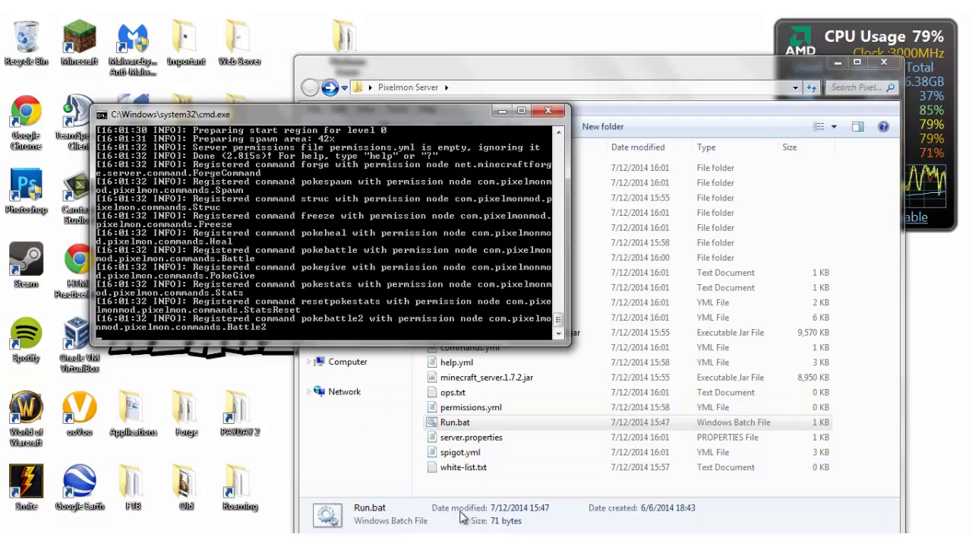
- Refresh the multiplayer list and join the local Me server
key("alt+Tab")
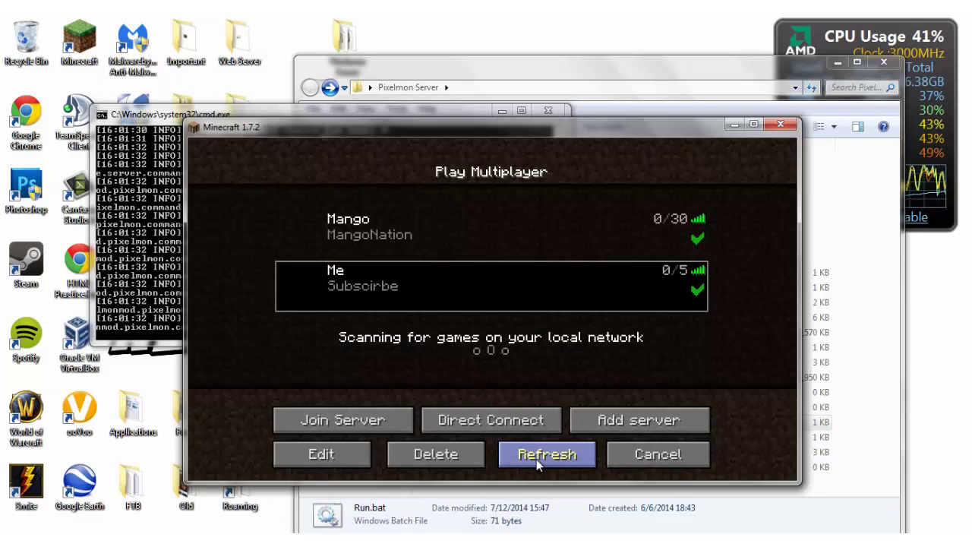
left_click(539, 456)
left_click(148, 232)
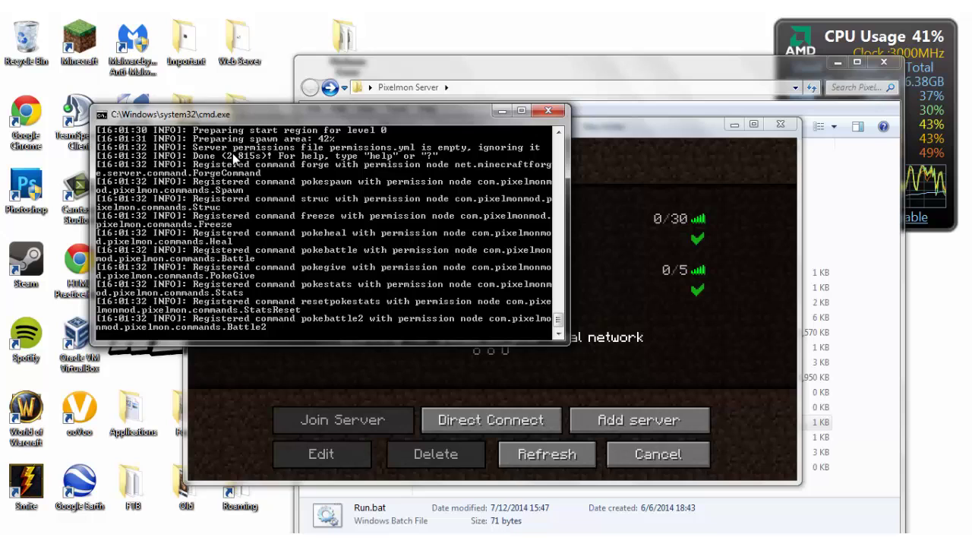
double_click(659, 299)
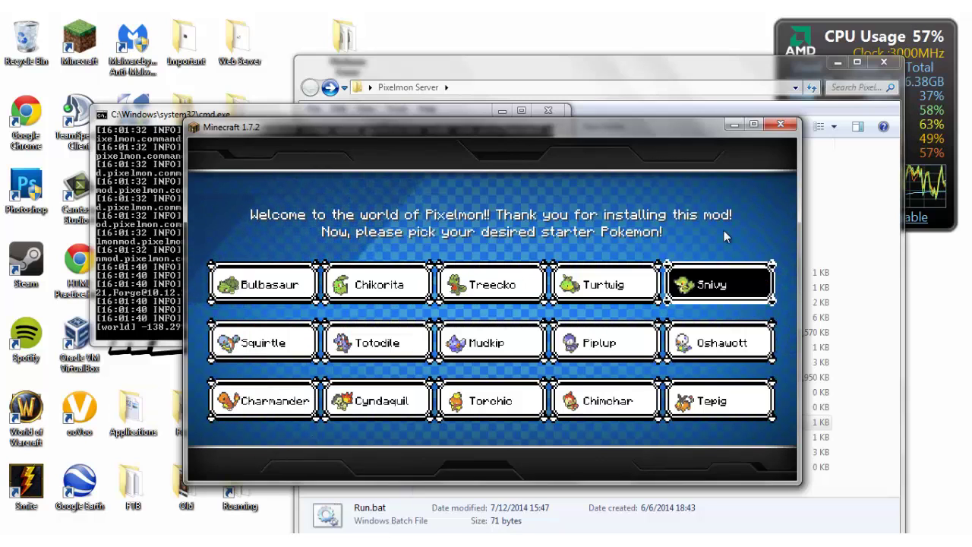
- Choose Charmander as the starter, send it out and retrieve it, then pause
left_click(266, 400)
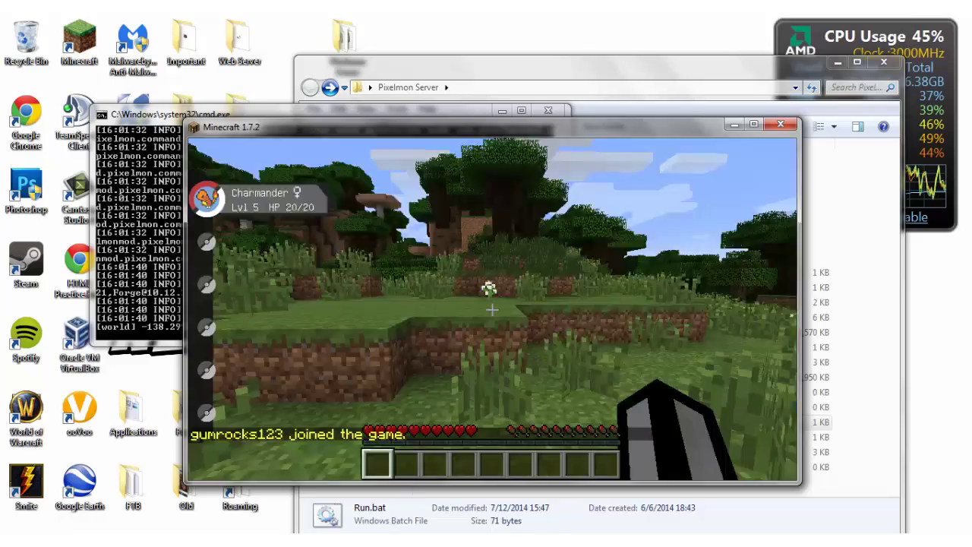
key("r")
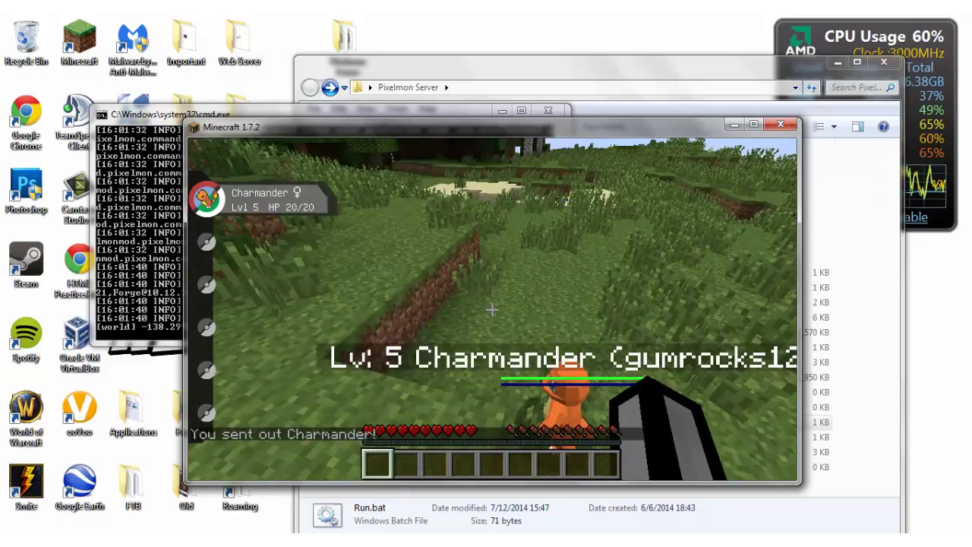
key("r")
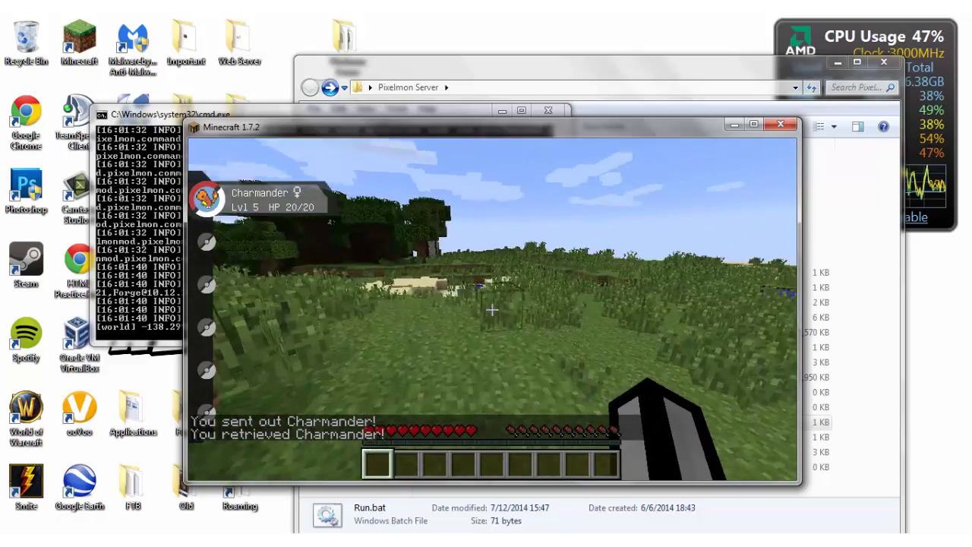
key("Escape")
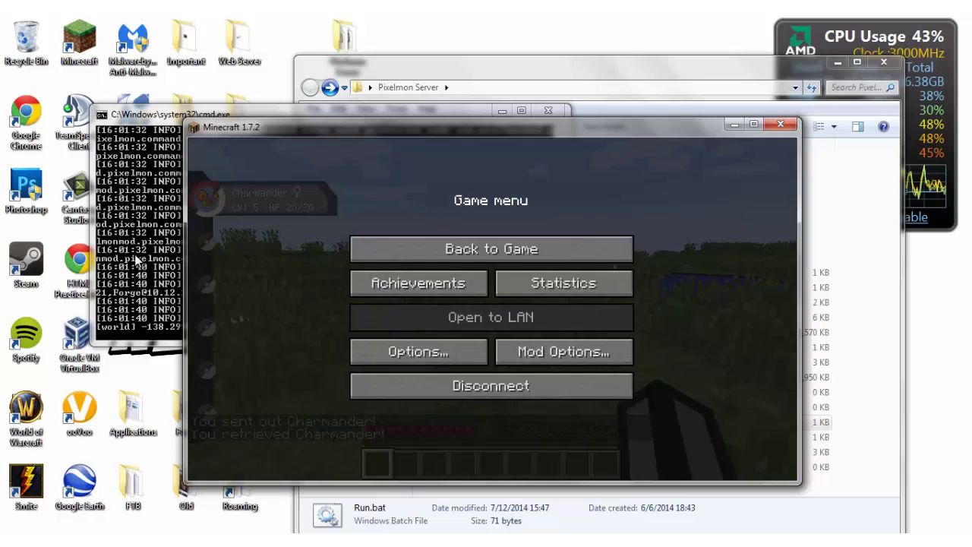
- Op the player from the server console and switch to creative with /gamemode 1
left_click(135, 259)
type("op gumrocks")
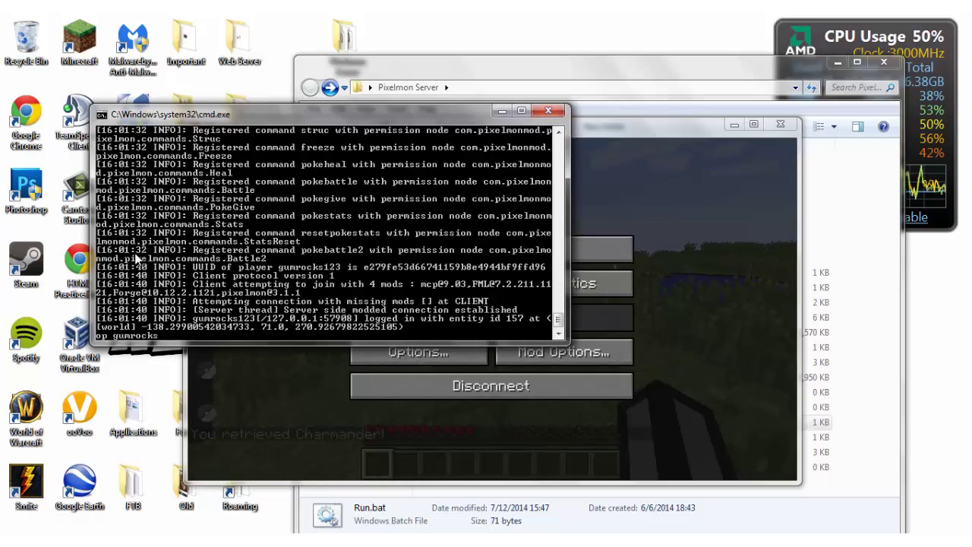
type("123")
key("Return")
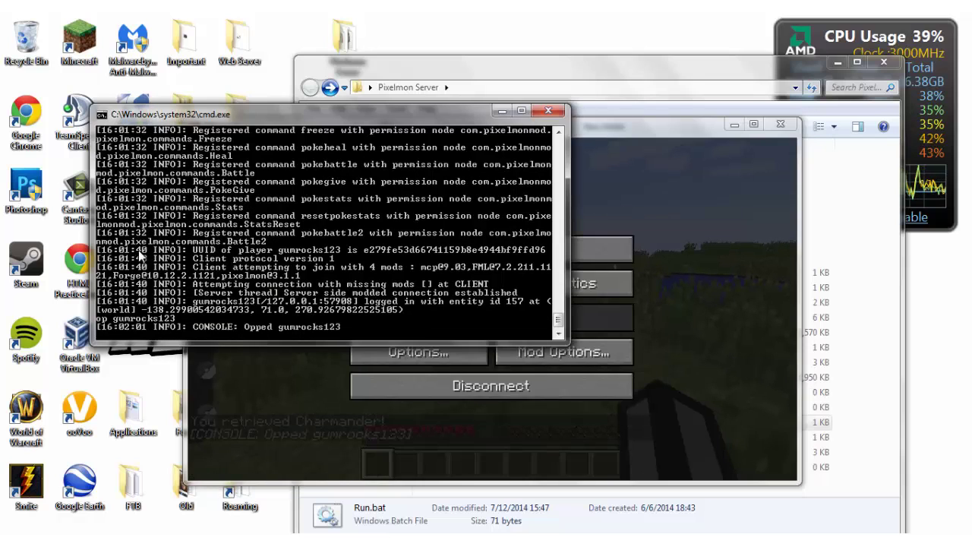
left_click(640, 259)
key("Escape")
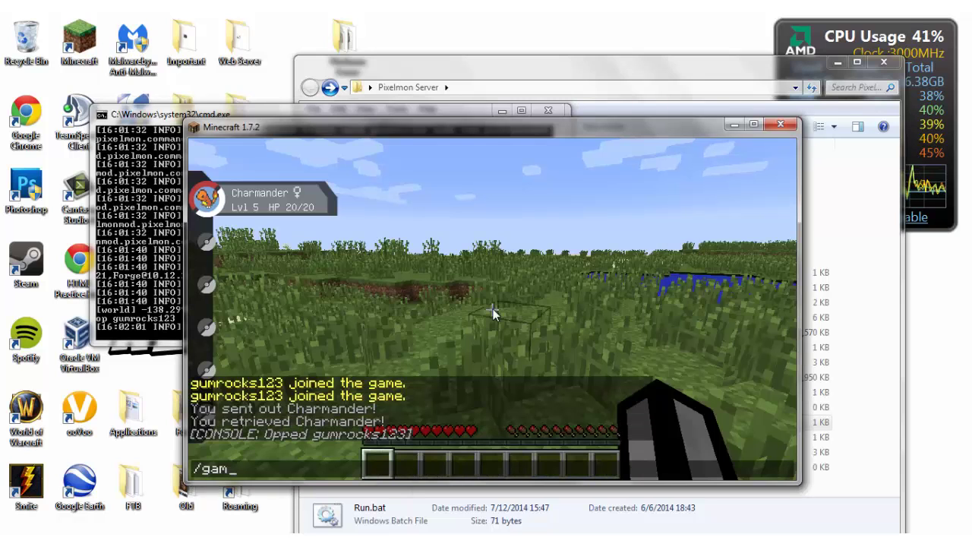
type("/gamemode 1")
key("Return")
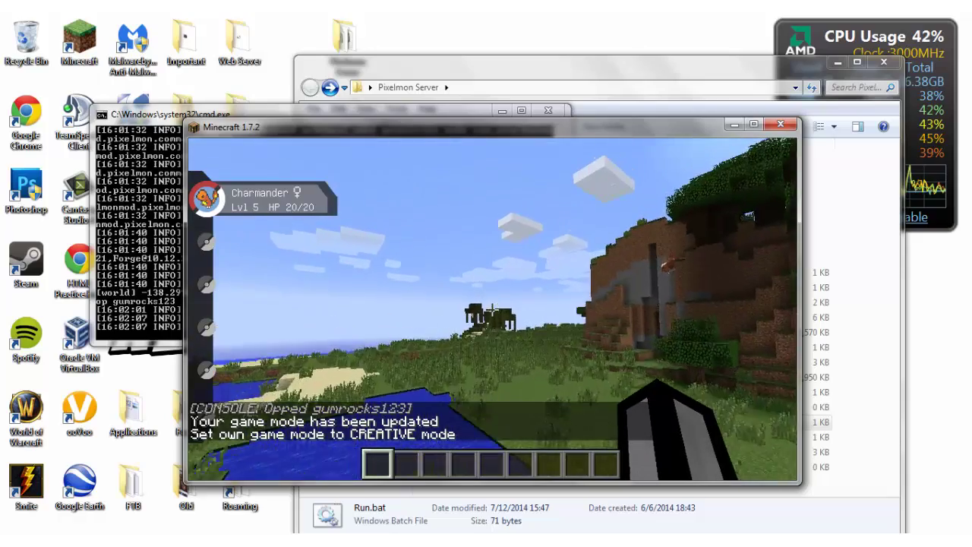
- Fly over the forest to the ocean, land near the Poliwhirl, and send Charmander out
key("w")
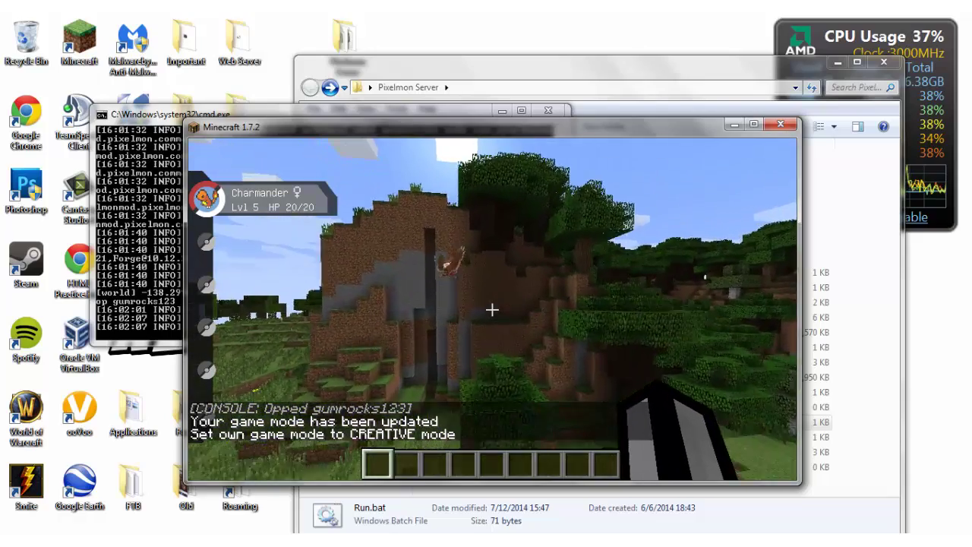
key("w")
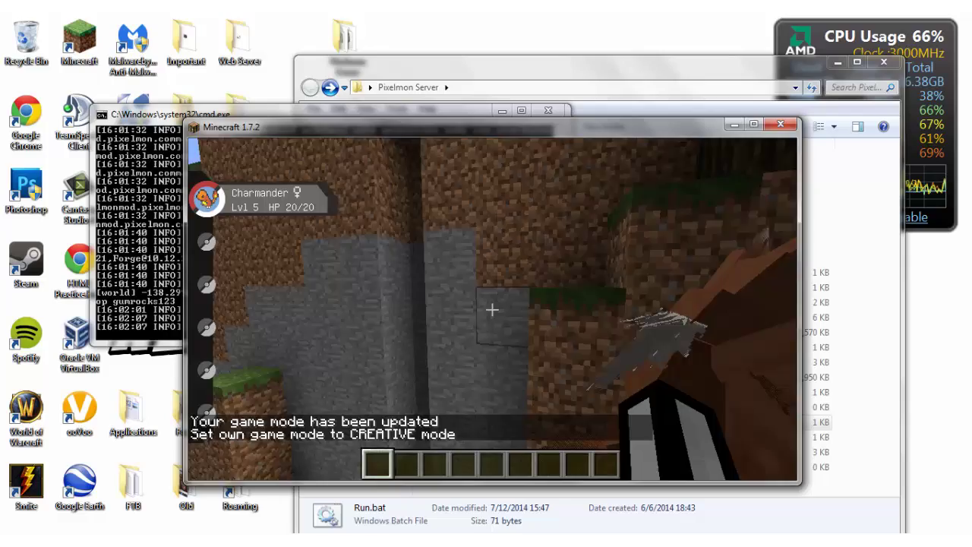
key("space")
key("space")
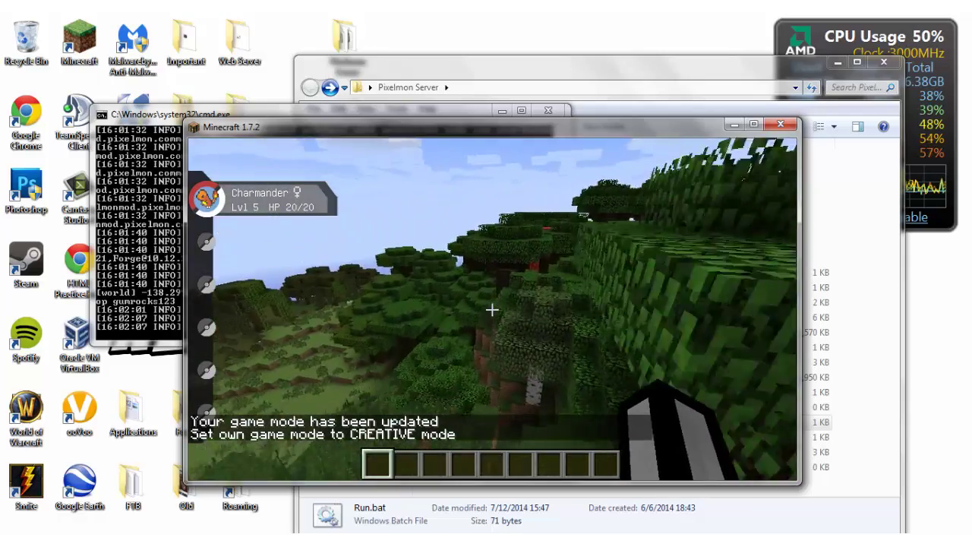
key("w")
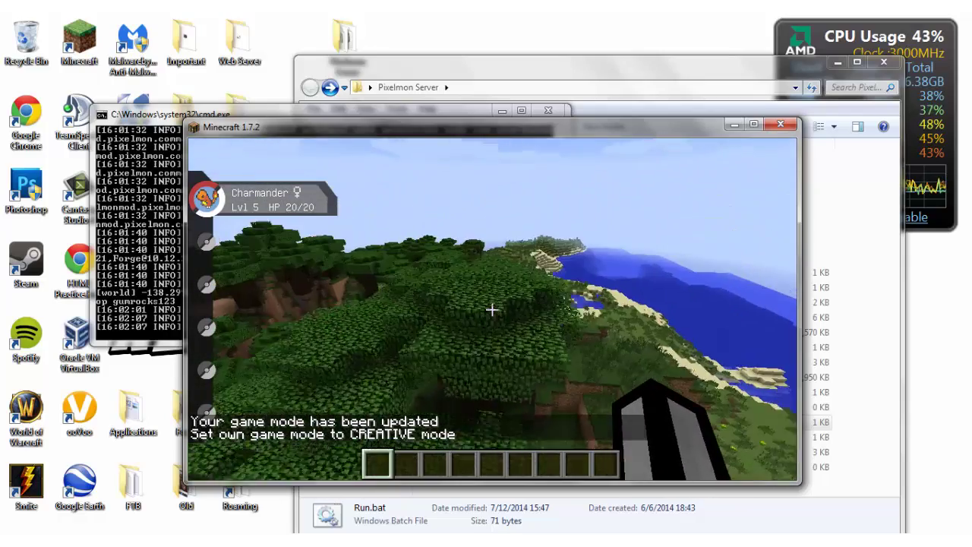
key("space")
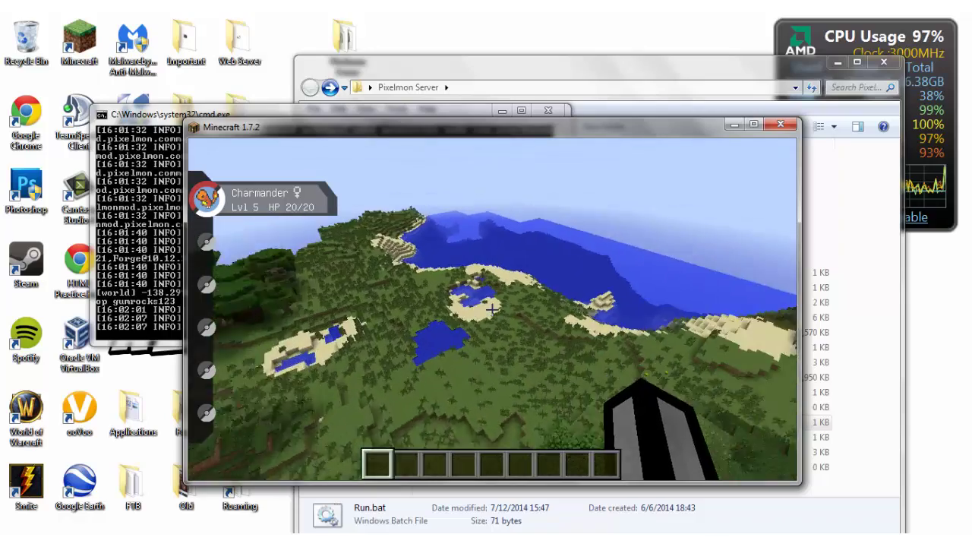
key("w")
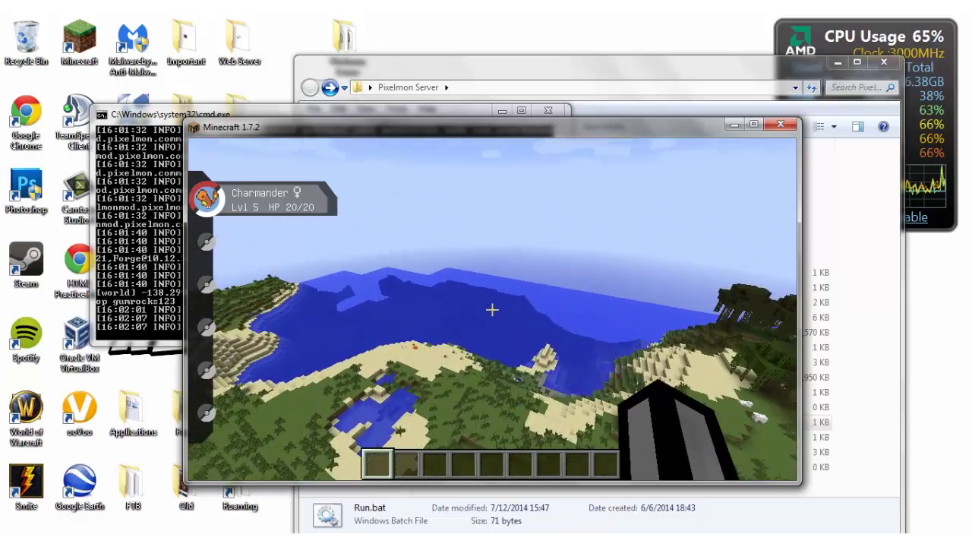
key("w")
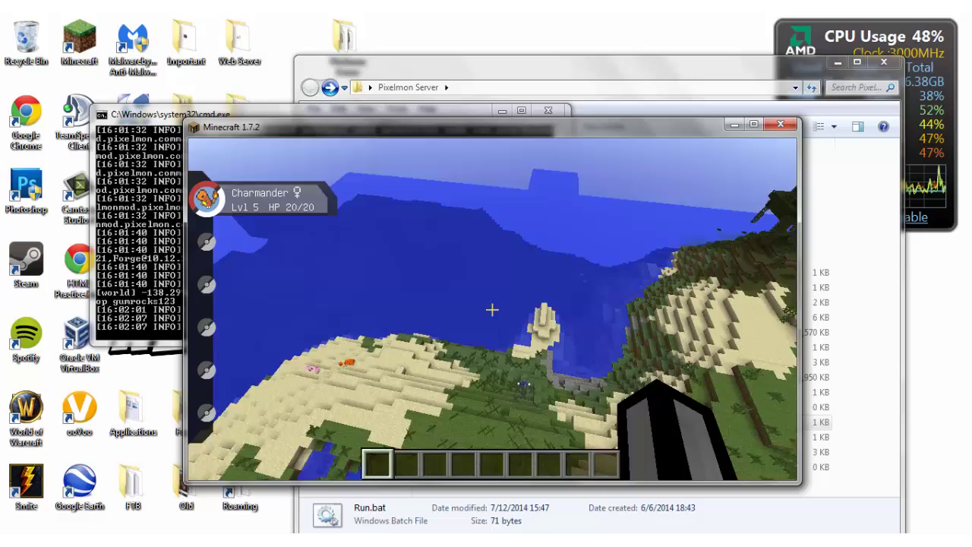
key("shift")
key("w")
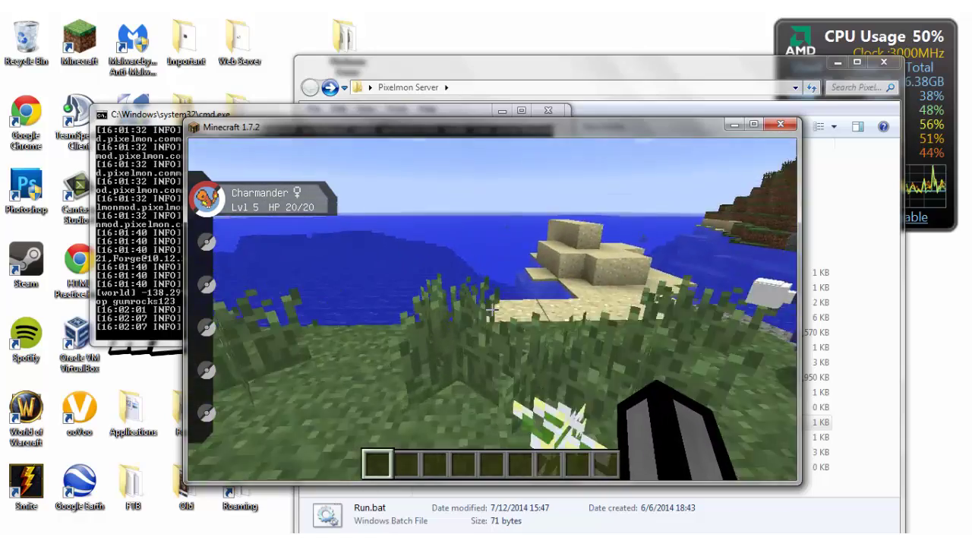
key("Escape")
key("Escape")
key("r")
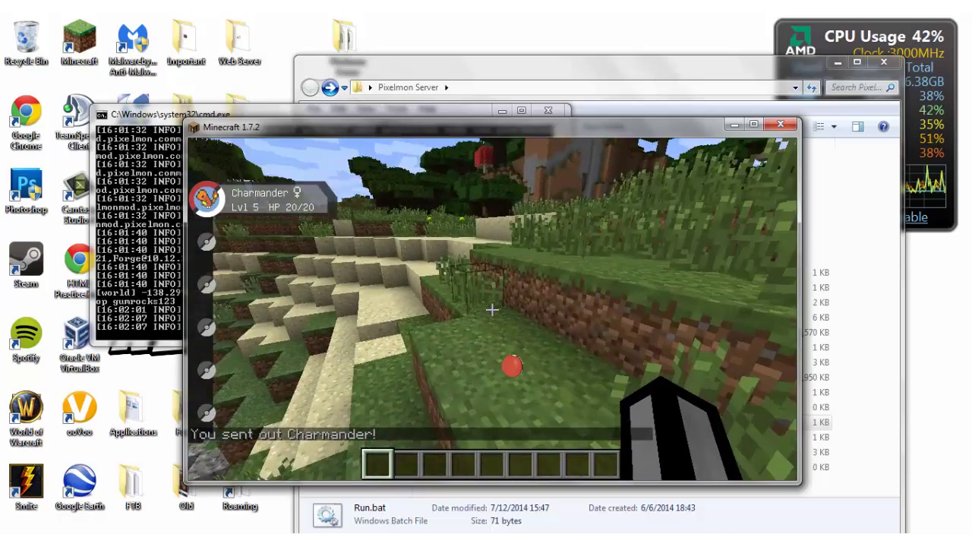
- Disconnect from the server, close the Minecraft window, and stop the server with 'stop'
key("Escape")
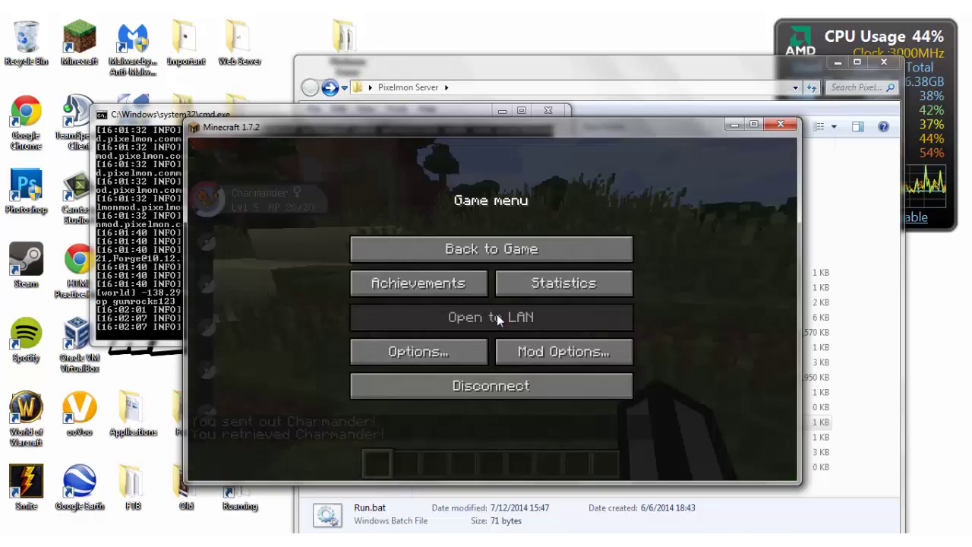
left_click(519, 387)
left_click(782, 124)
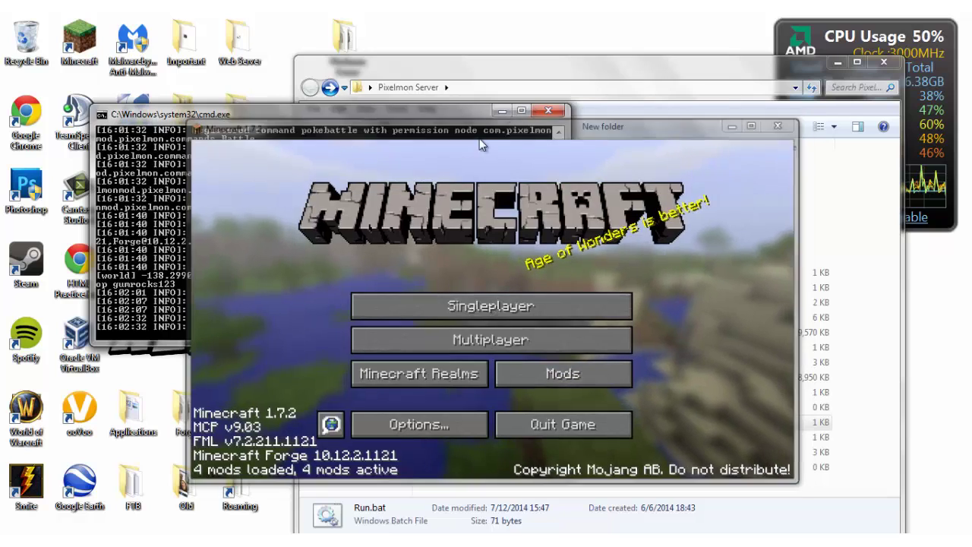
type("stop")
key("Return")
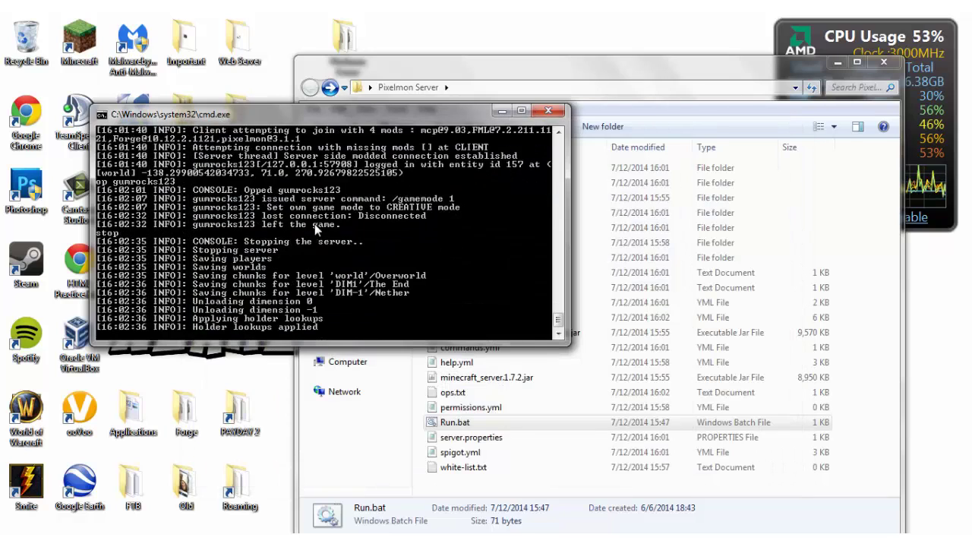